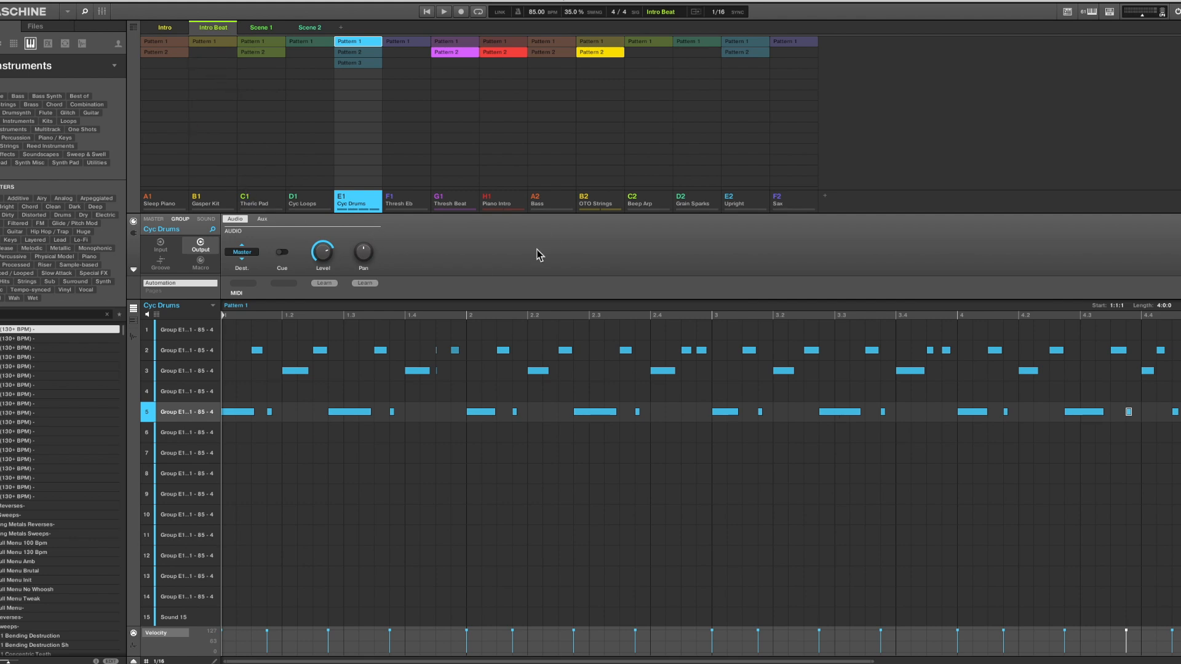
Step: Inspect the Gasper Kit and Upright groups, and show the Upright group's sound-level parameters
click(215, 201)
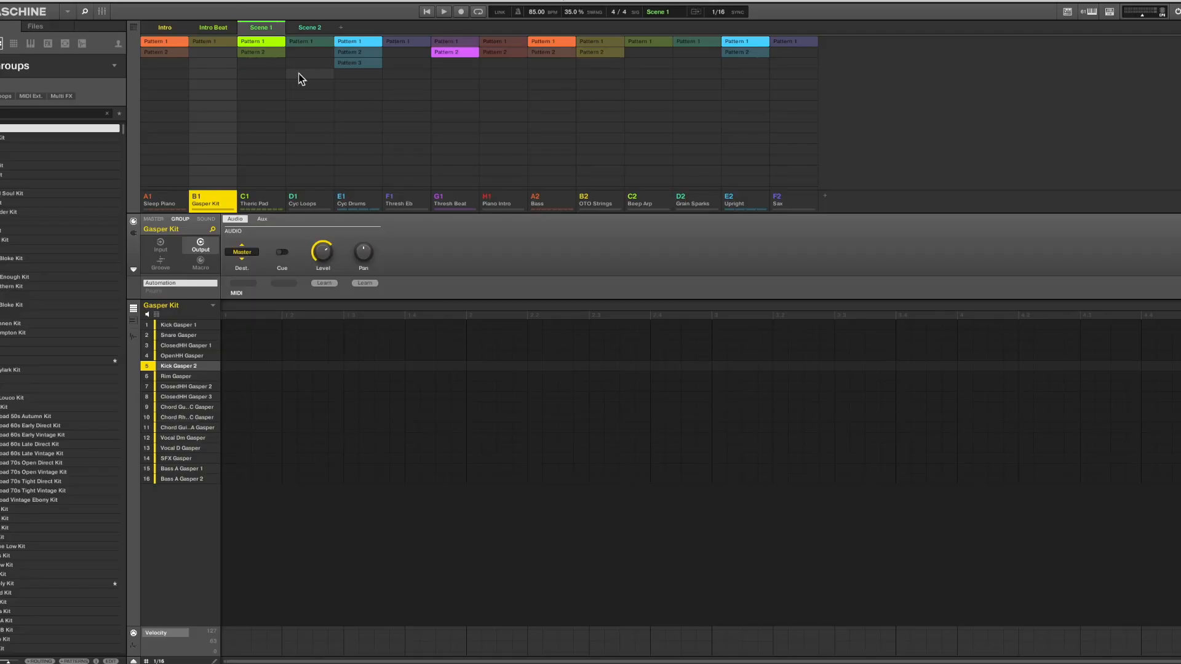
click(749, 206)
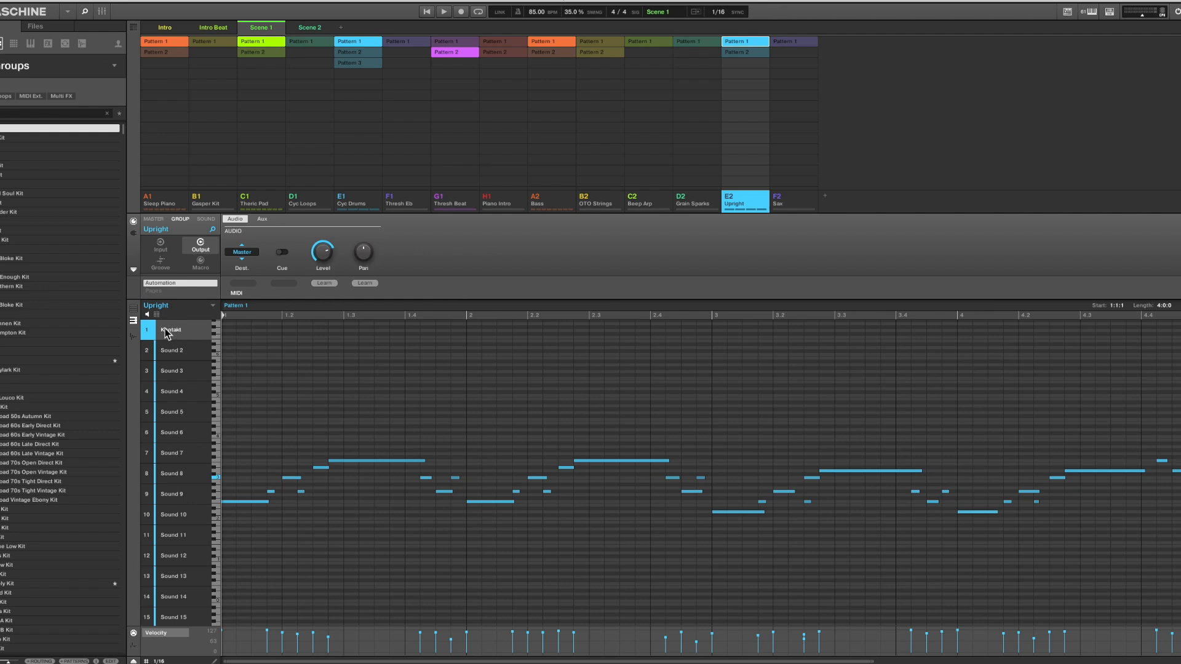
click(206, 219)
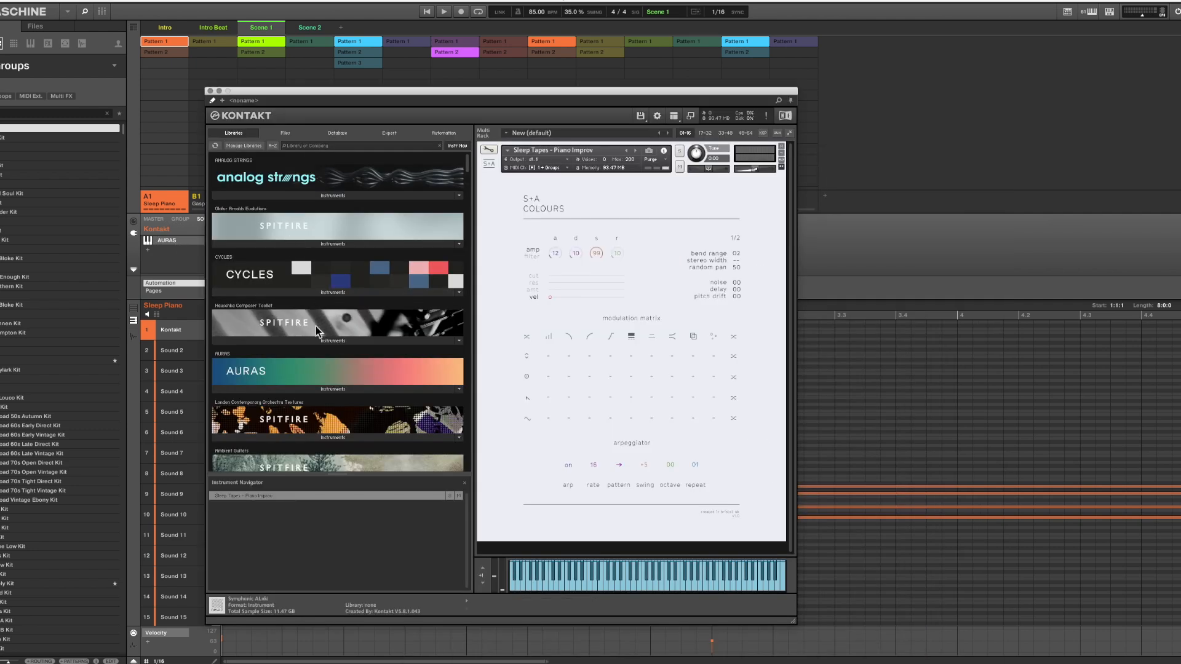
Step: List the AURAS library's instruments and set the arpeggiator swing of the Sleep Tapes - Piano Improv patch to +5
click(308, 389)
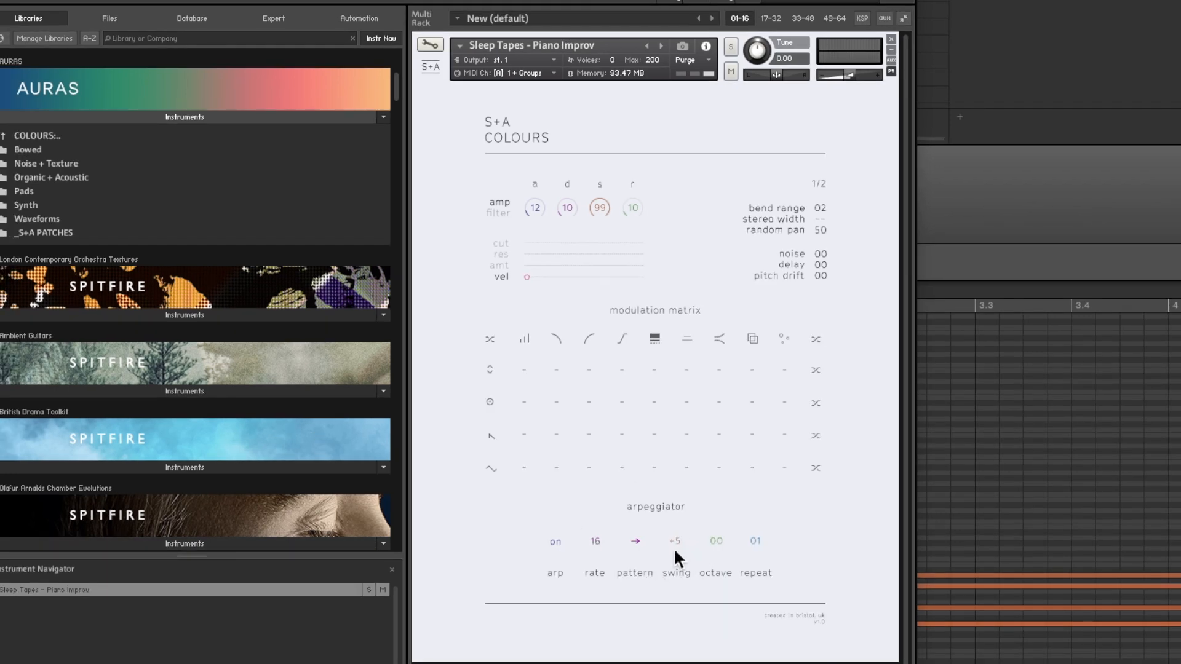
drag(678, 540, 693, 504)
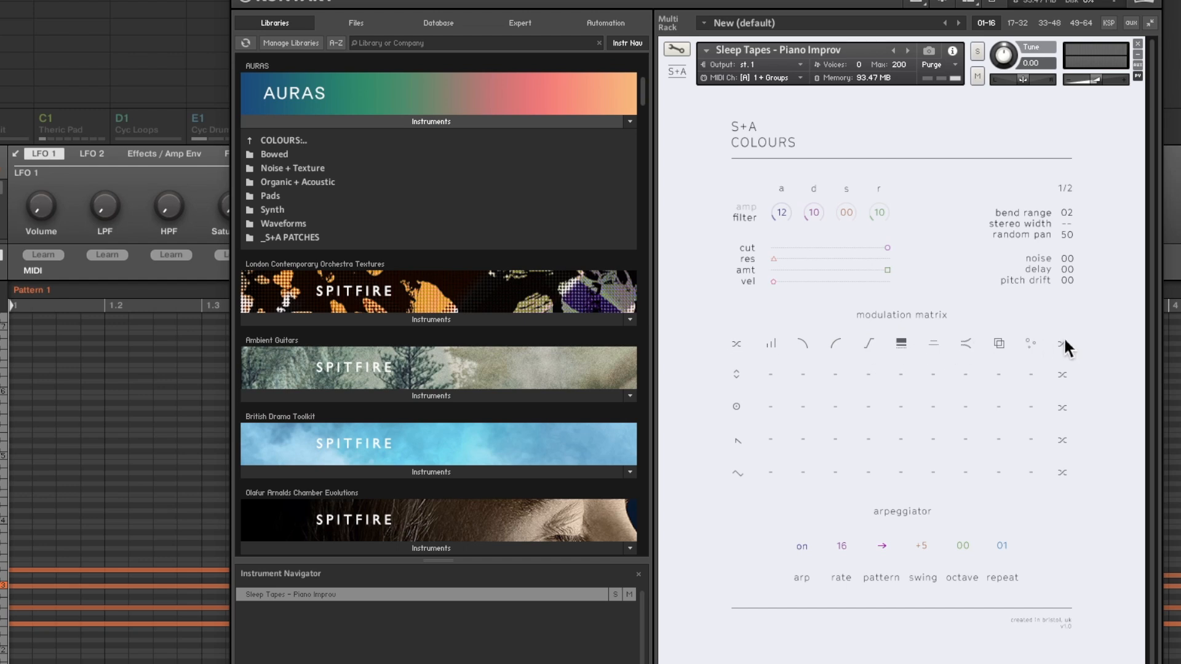
Step: Examine the modulation matrix, opening and closing the volume and low pass filter target settings
click(737, 407)
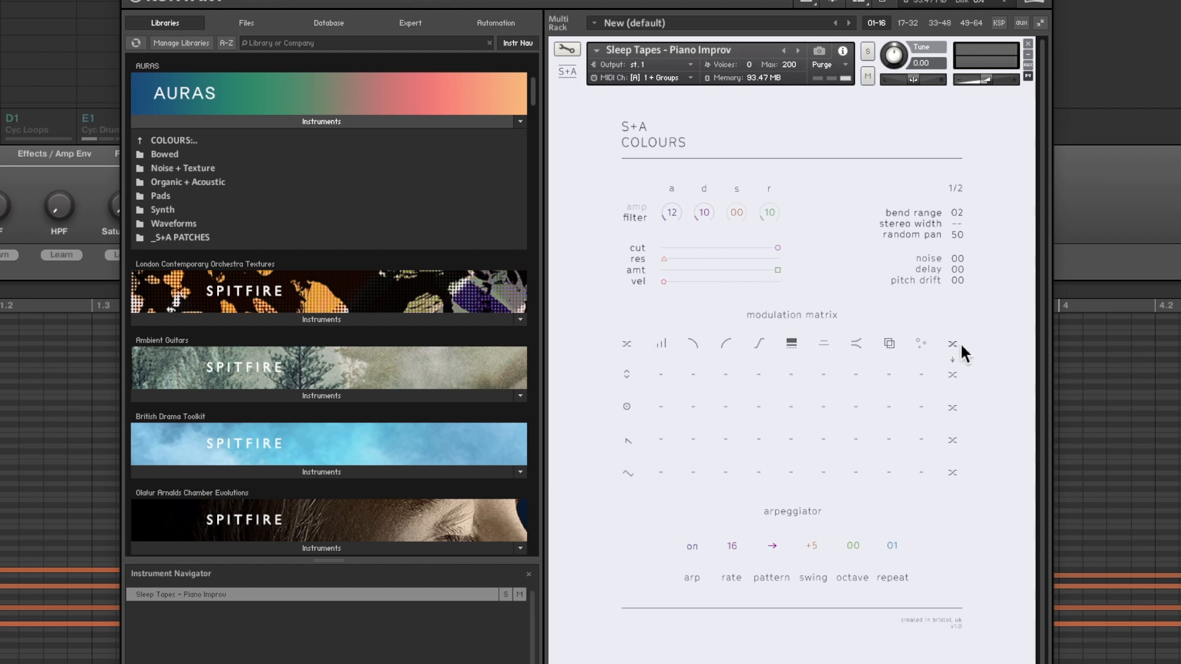
click(664, 345)
click(903, 320)
click(694, 344)
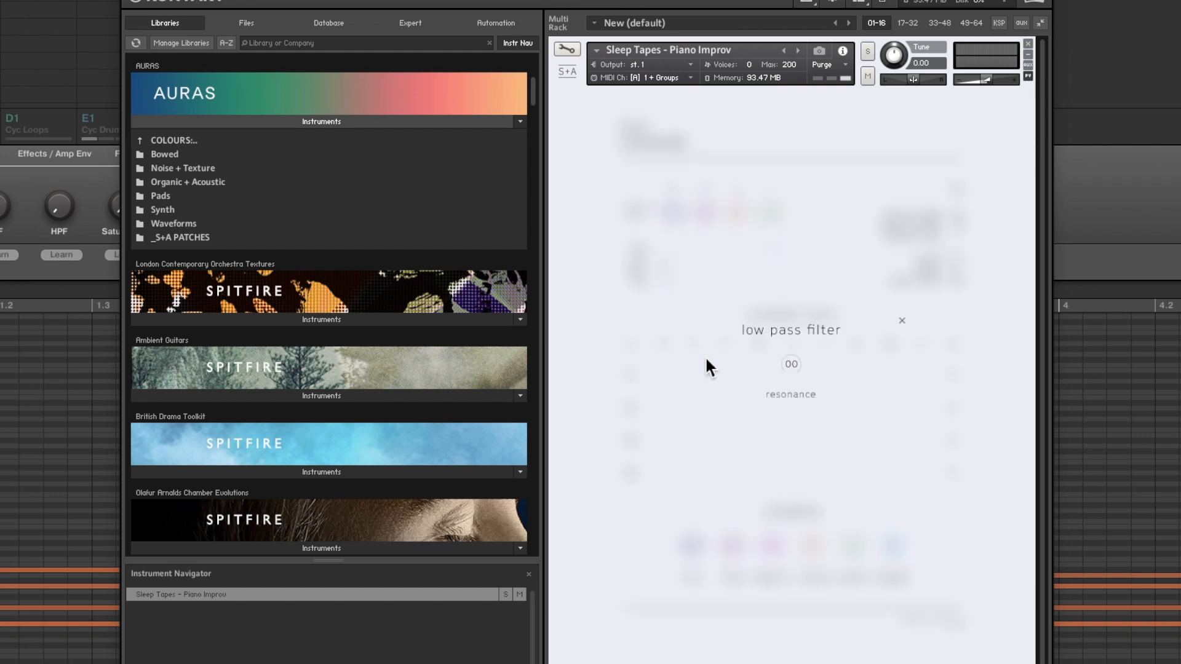
click(903, 320)
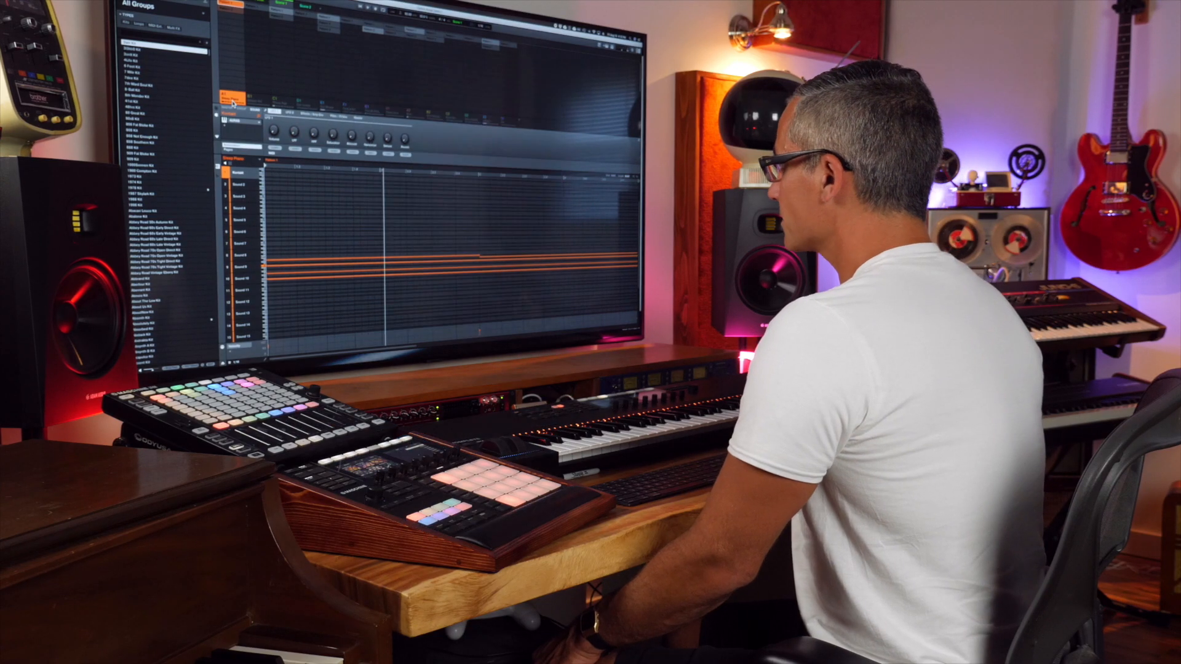
Step: Adjust the second layer's volume in the ETHERIC BODY patch, and solo and unsolo the Theric Pad group
right_click(227, 97)
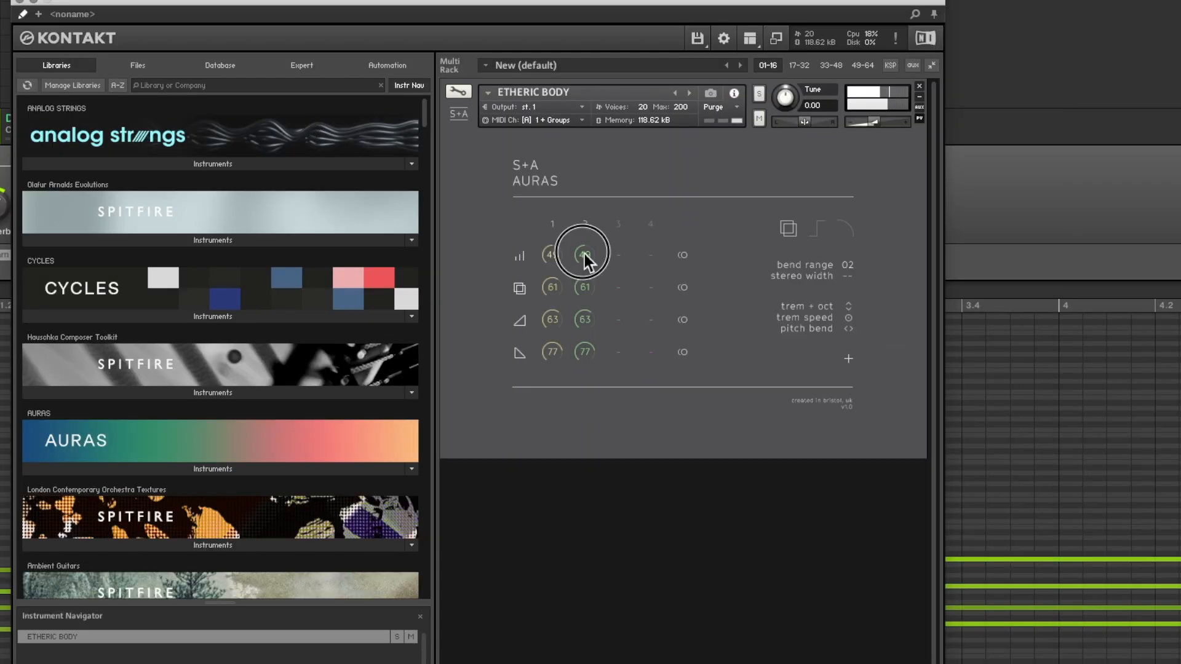
drag(585, 254, 606, 458)
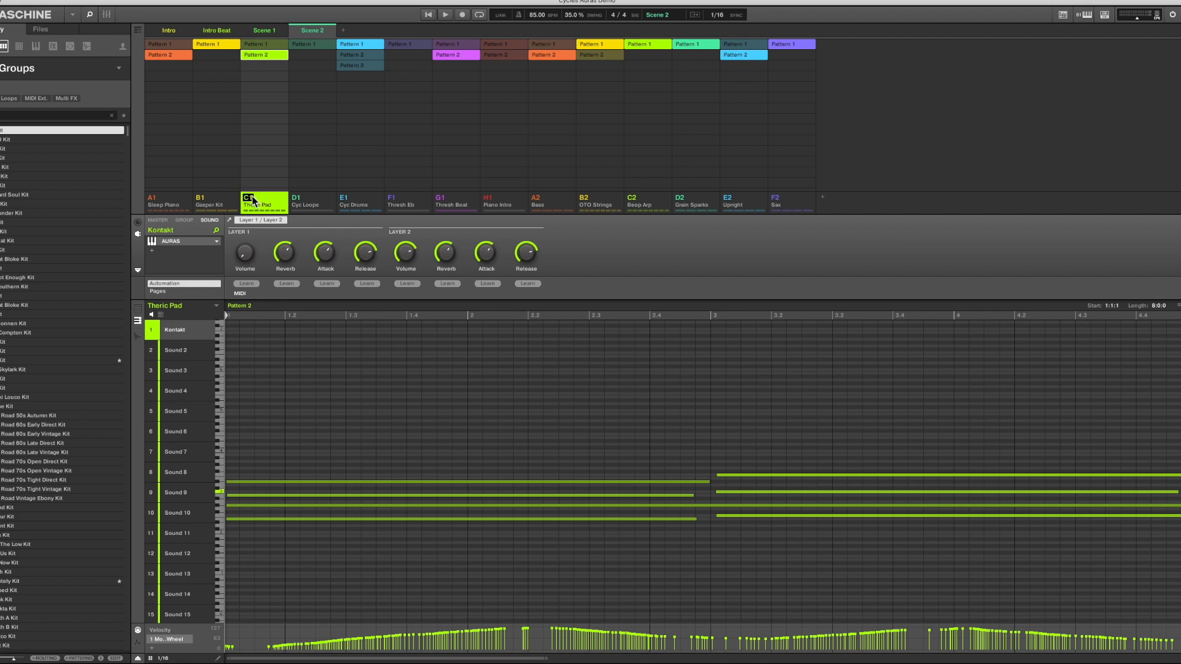
click(261, 210)
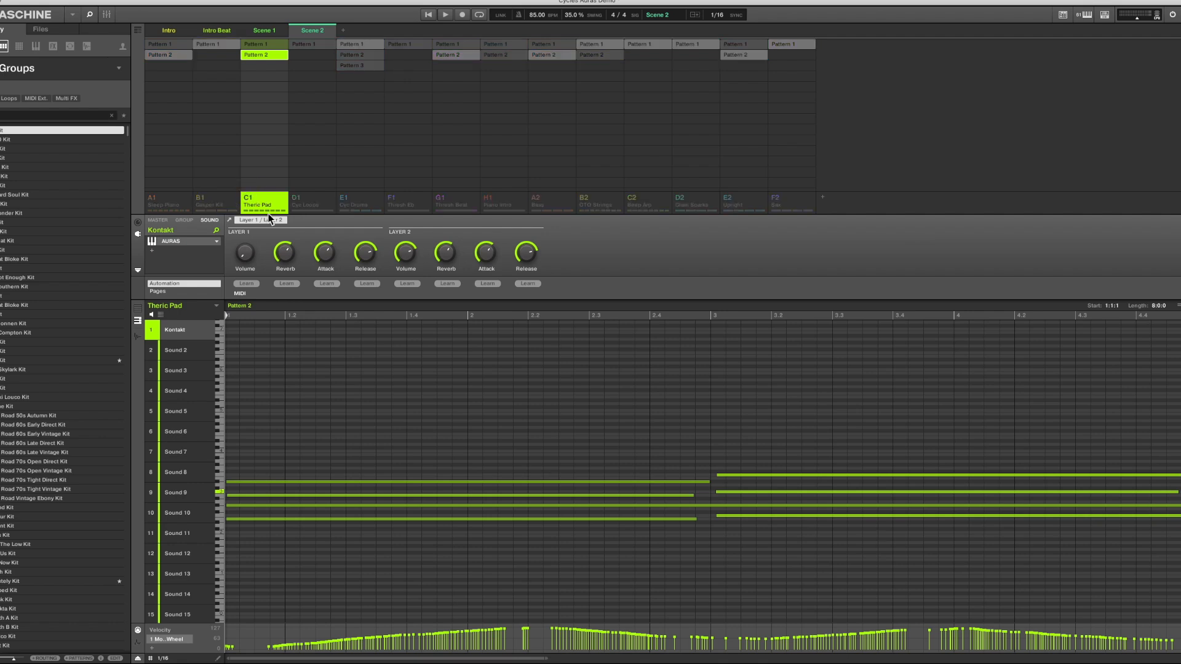
right_click(249, 199)
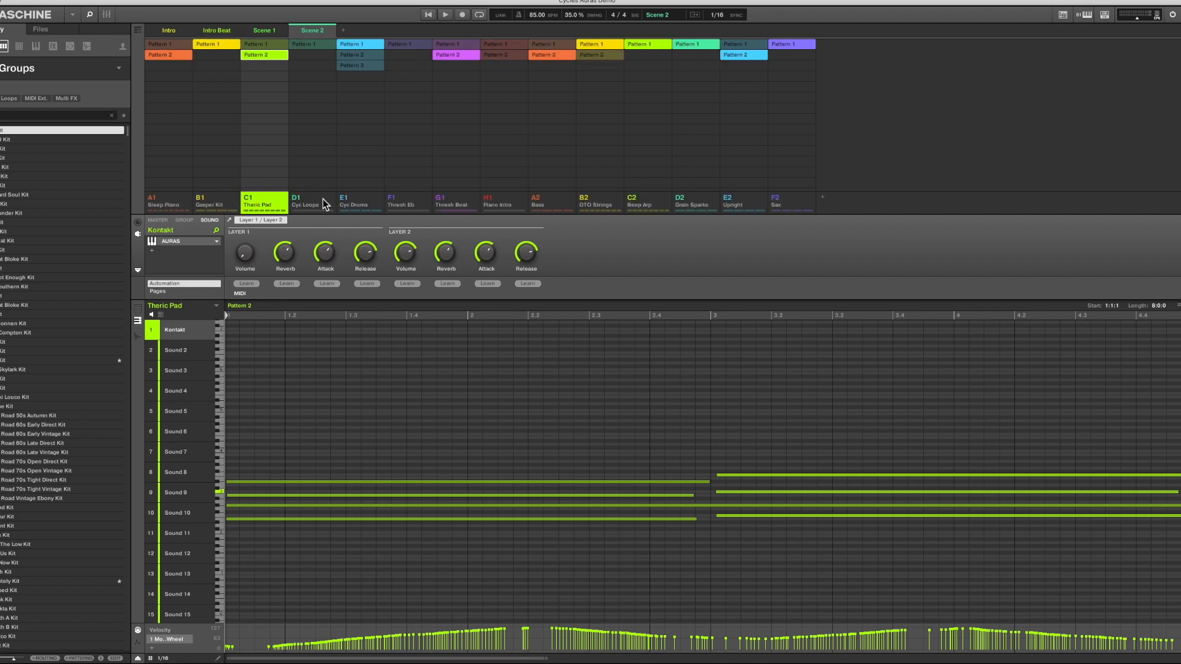
Step: In the Cyc Loops group's Machines instrument, set the Grid to /16 and turn off eight slices in the first block
click(325, 204)
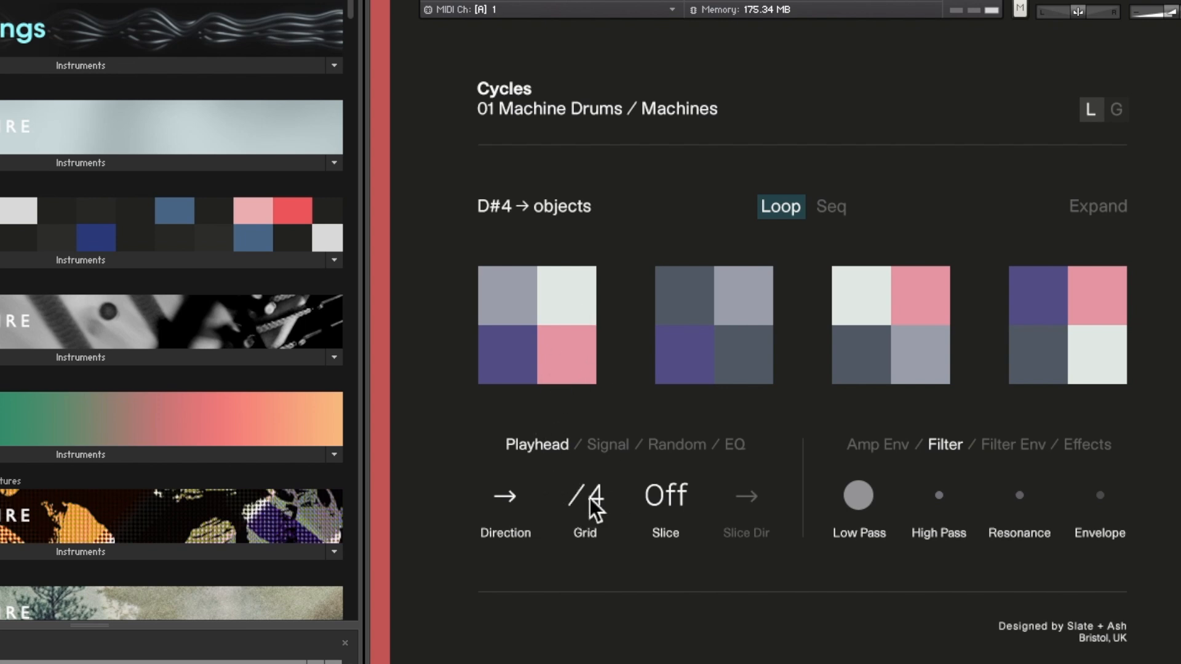
drag(606, 502, 621, 441)
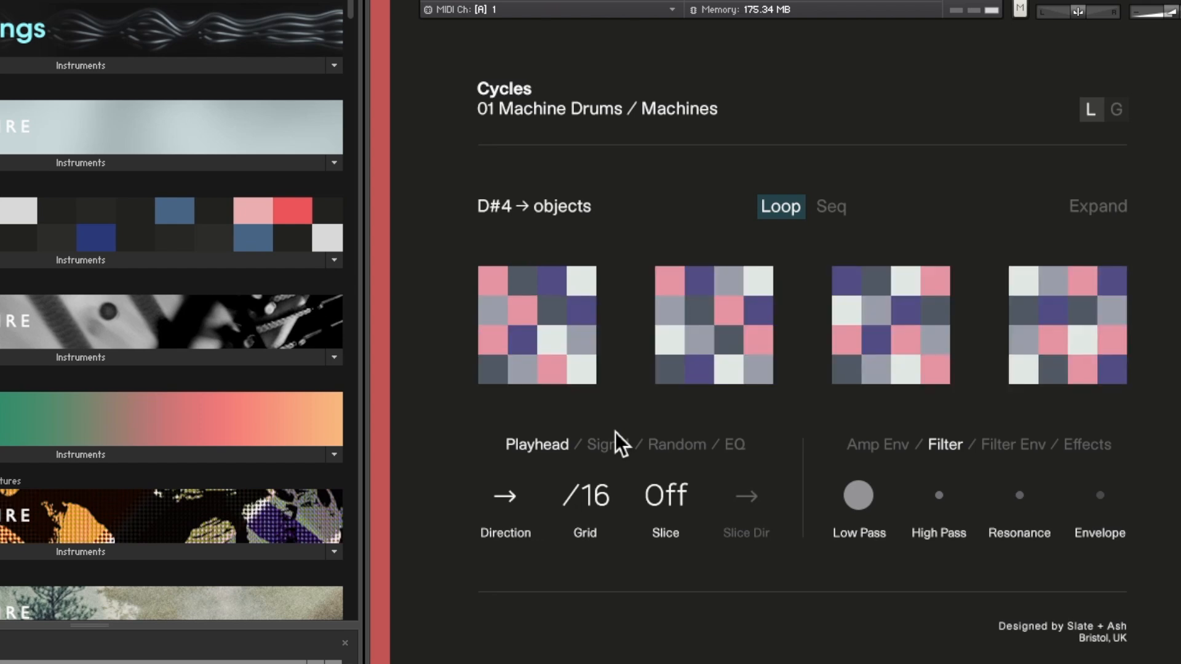
click(519, 281)
click(551, 281)
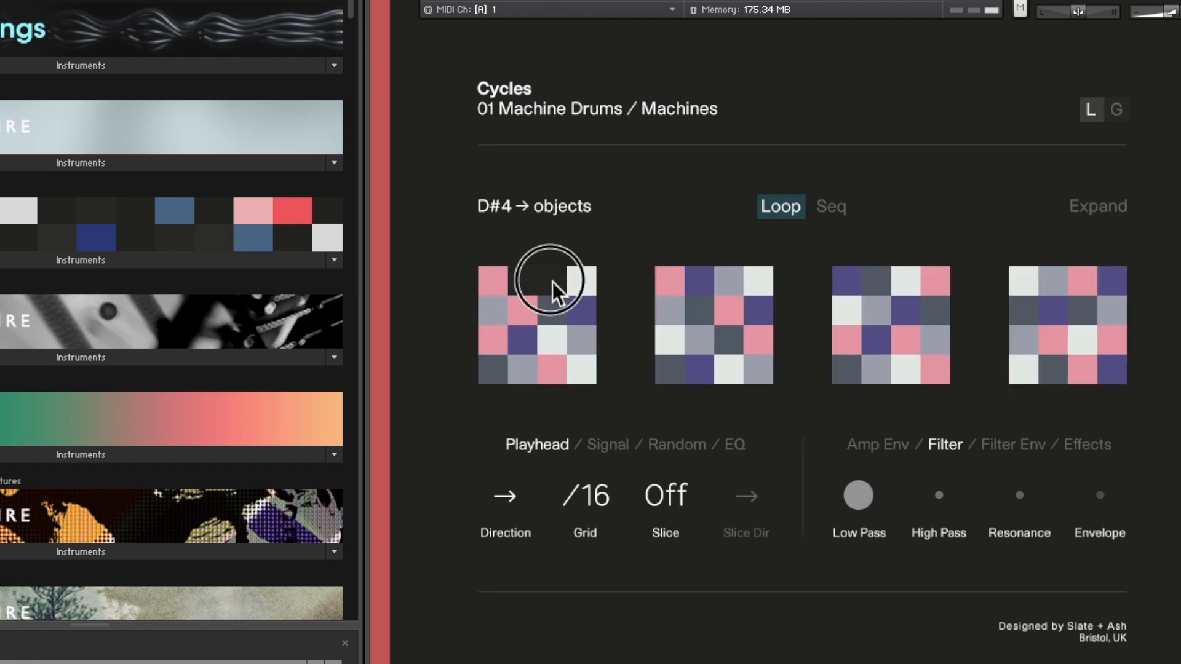
click(524, 306)
click(557, 312)
click(523, 340)
click(574, 343)
click(490, 374)
click(527, 371)
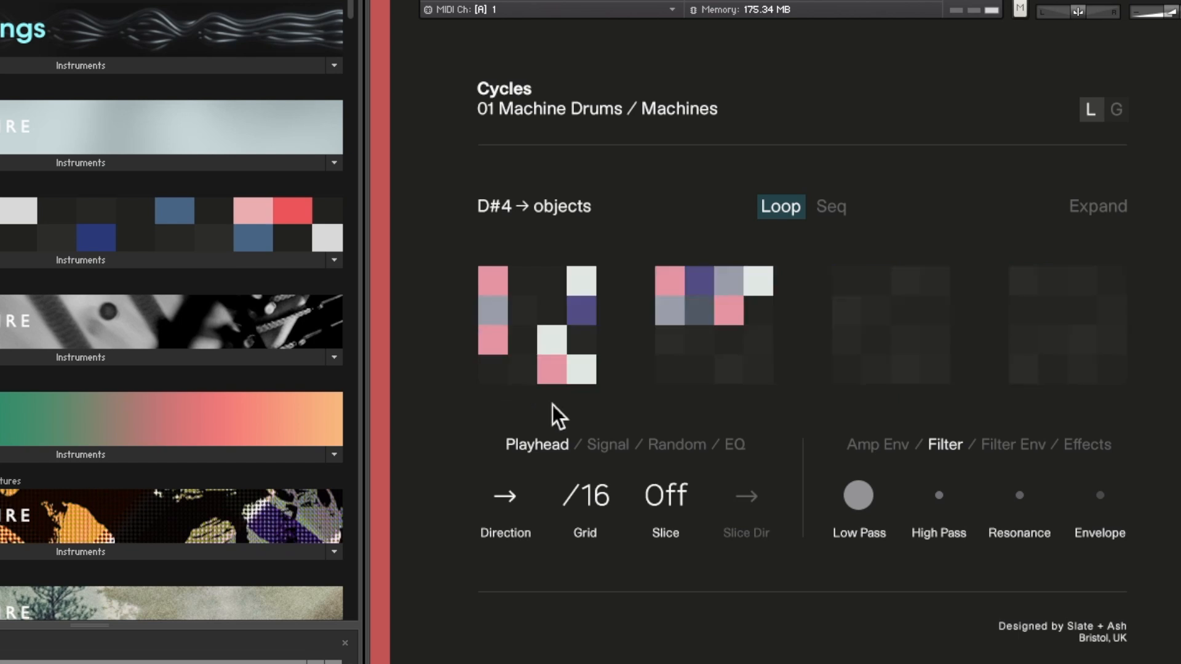
Step: Turn off all slices in the third and fourth blocks and half of the slices in the second block
drag(1026, 282, 1143, 281)
mouse_move(1020, 318)
mouse_down()
mouse_move(1105, 314)
mouse_move(1038, 350)
mouse_move(1107, 369)
mouse_up()
mouse_move(944, 375)
mouse_down()
mouse_move(883, 377)
mouse_move(943, 346)
mouse_up()
mouse_move(886, 295)
mouse_down()
mouse_move(941, 295)
mouse_move(936, 284)
mouse_up()
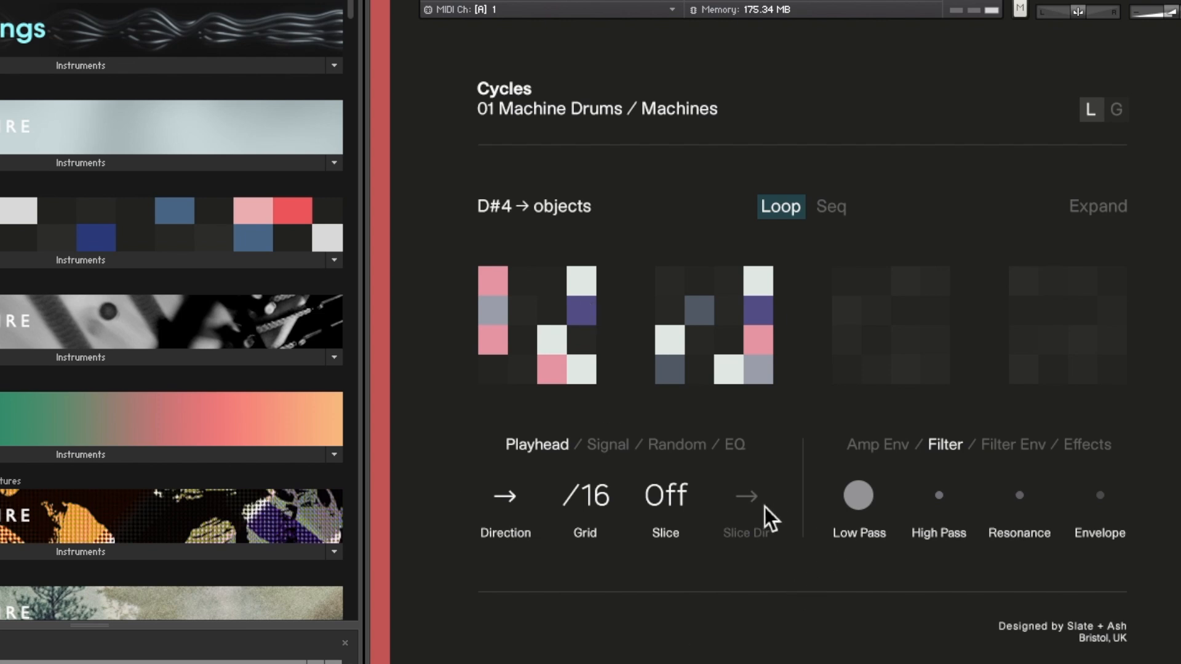
Step: Turn Slice on for the playhead and set Slice Dir to the ~ option
click(684, 503)
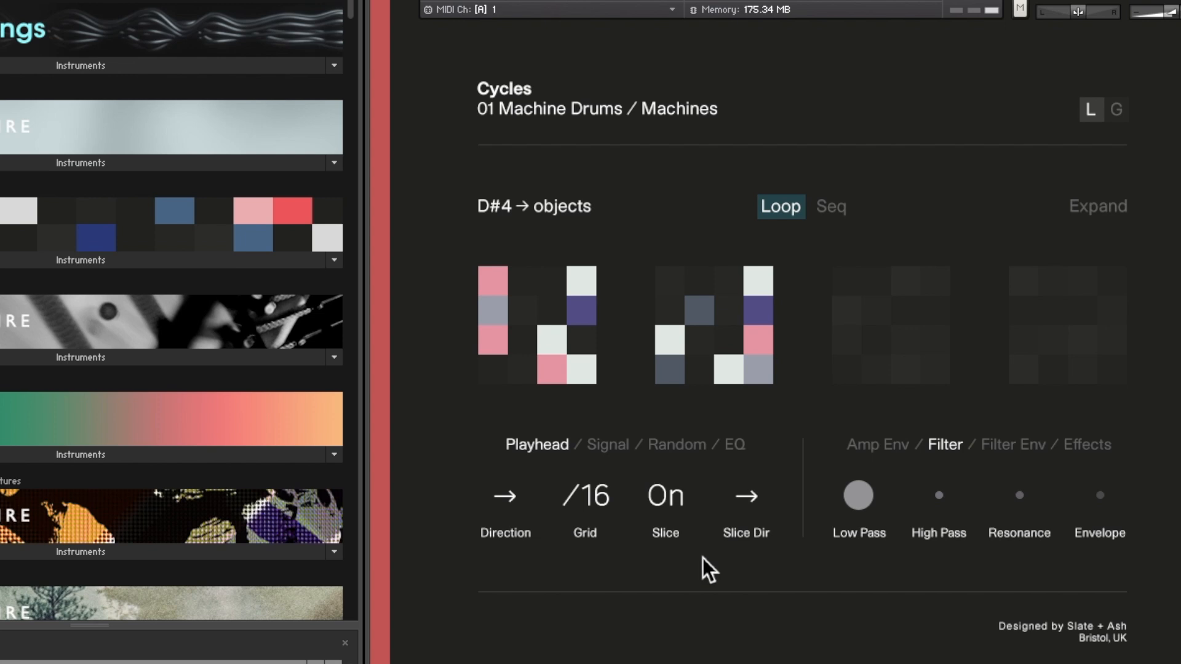
click(750, 487)
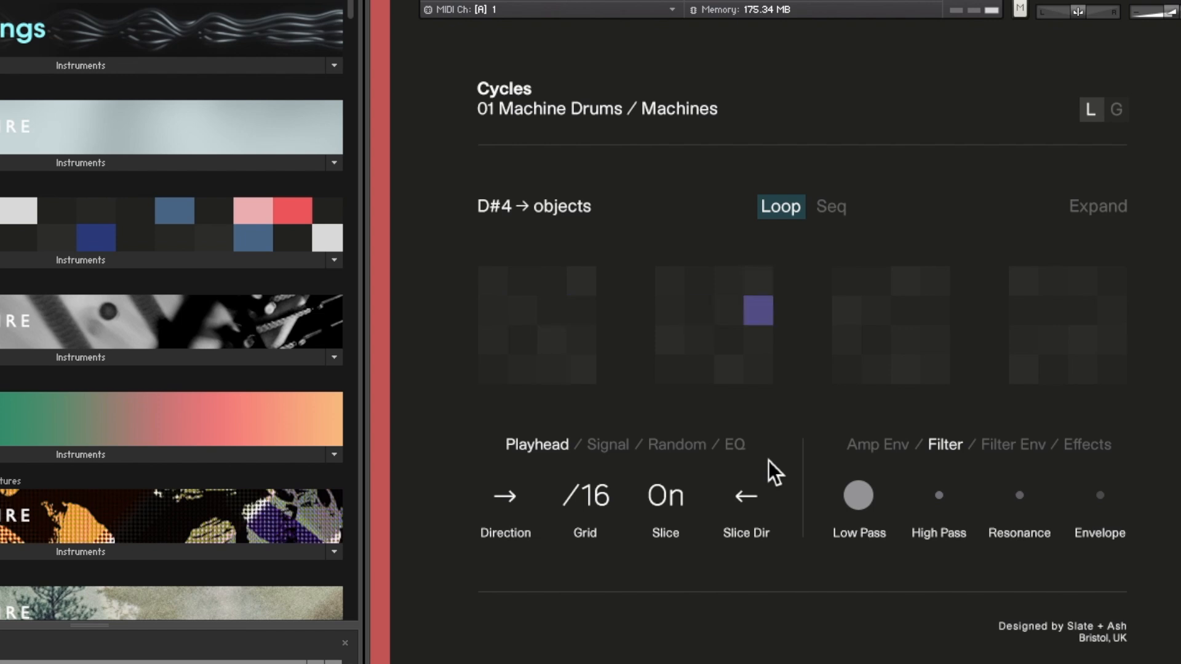
click(748, 465)
drag(749, 465, 752, 409)
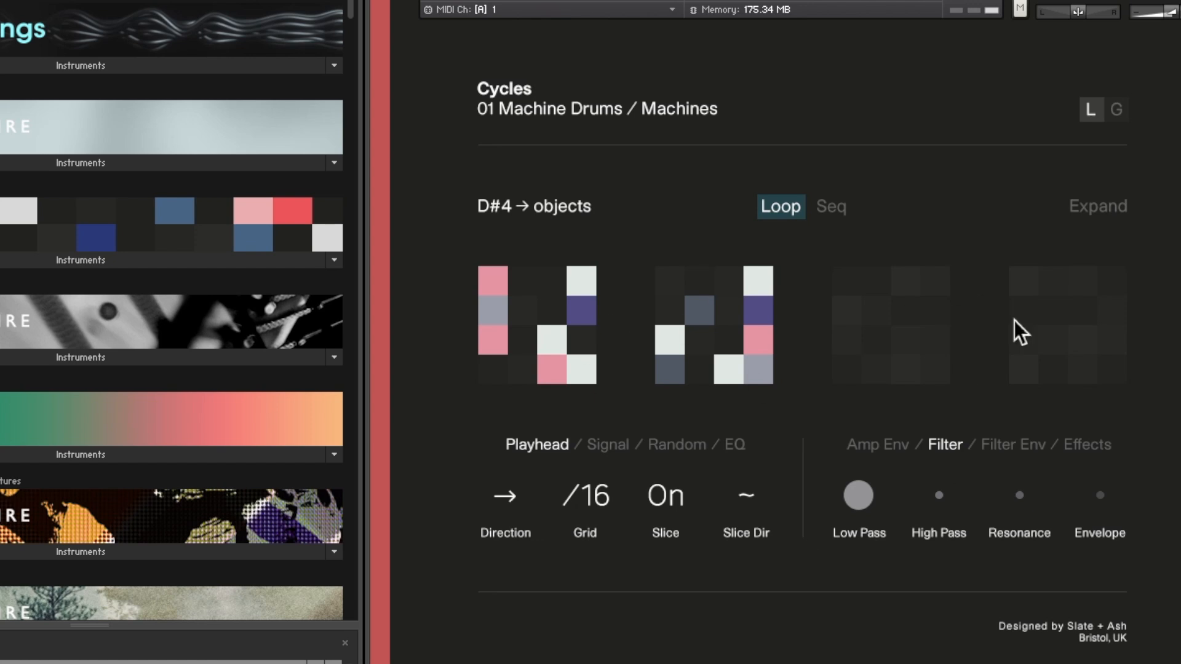
Step: Show the Machines instrument's Seq page and switch the sequencer on
click(832, 208)
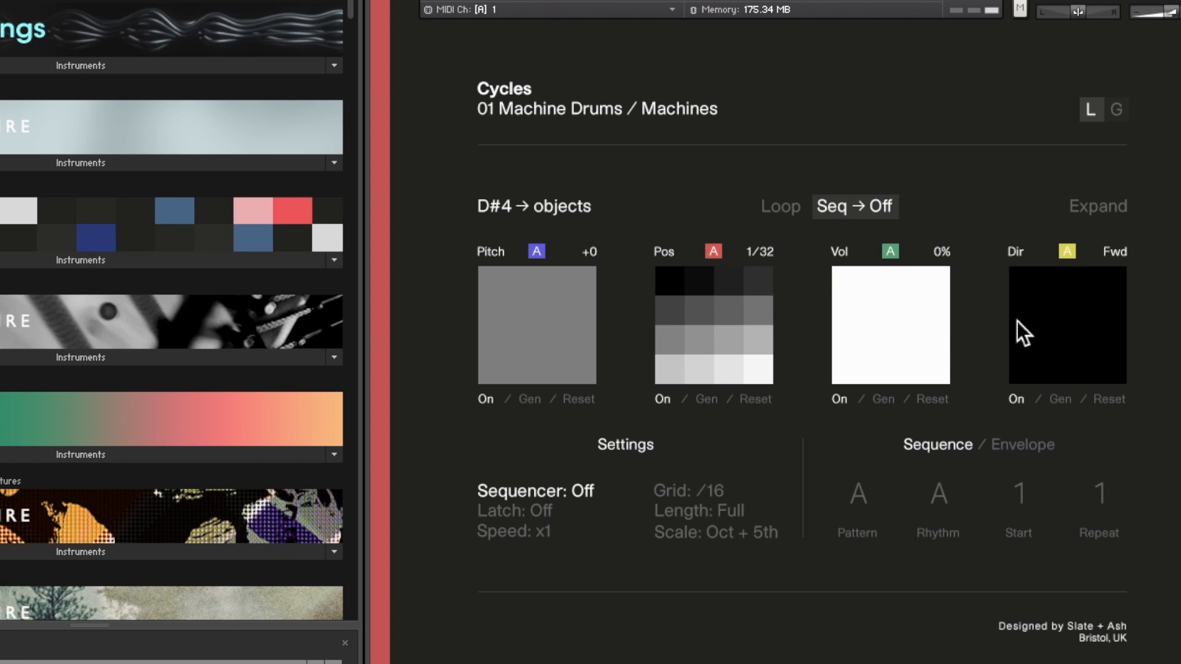
click(591, 490)
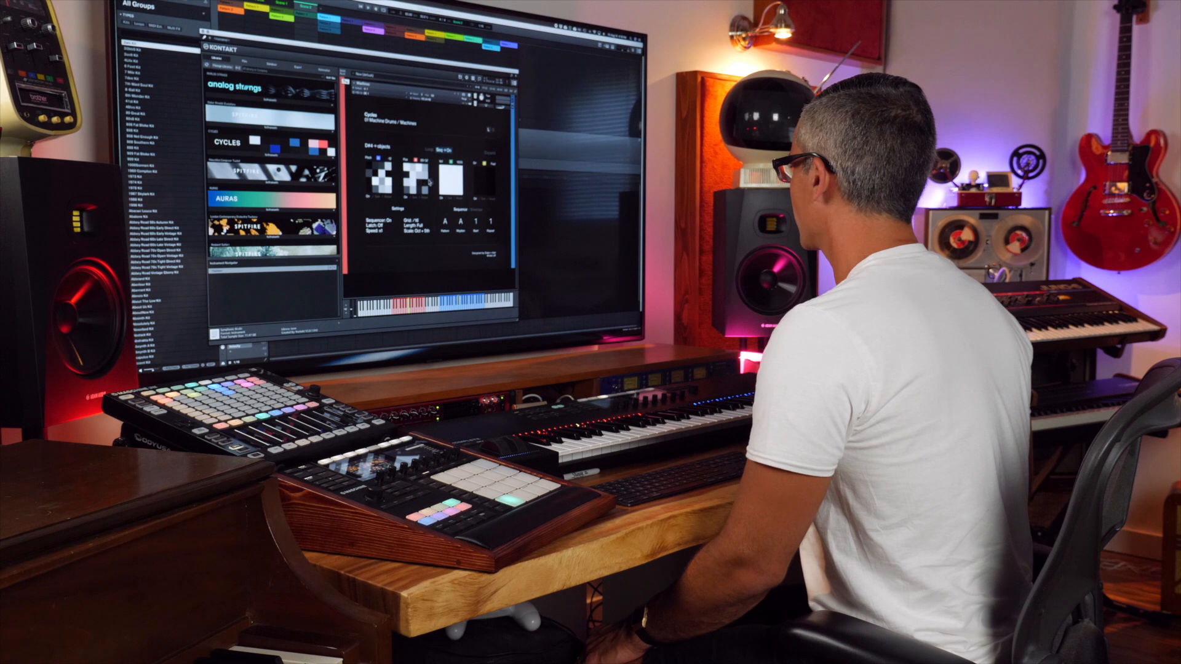
click(433, 151)
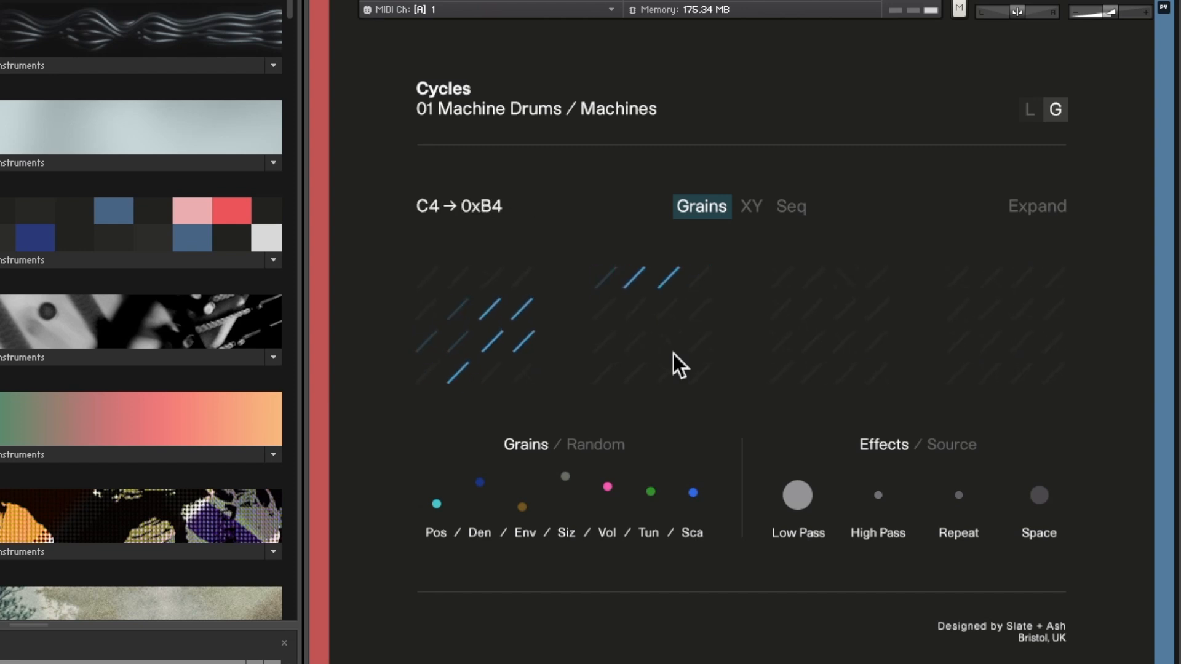
Step: Raise the grain position, size and density of the granular Machines patch
drag(437, 508, 439, 492)
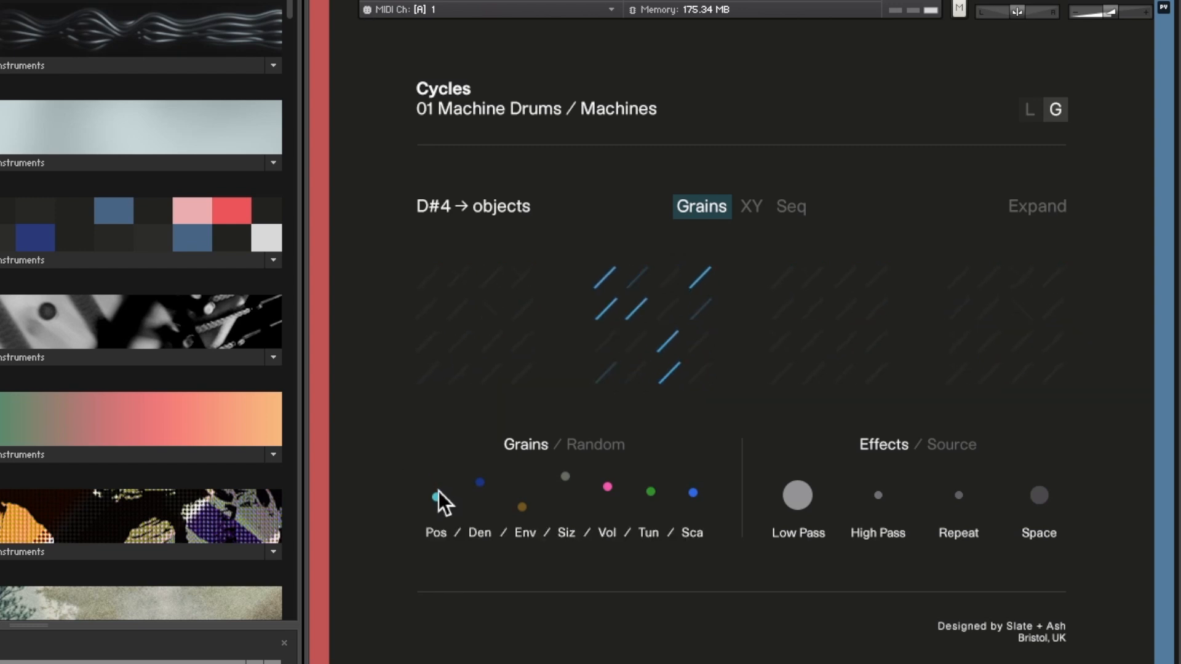
drag(569, 478, 569, 435)
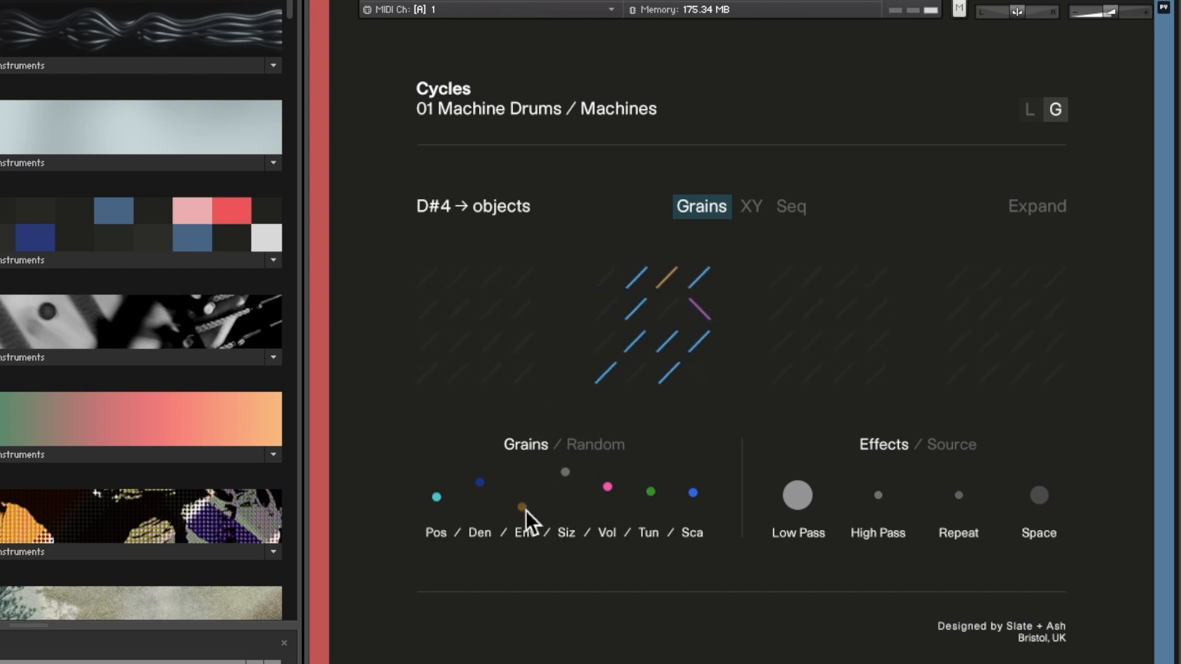
drag(482, 477, 488, 434)
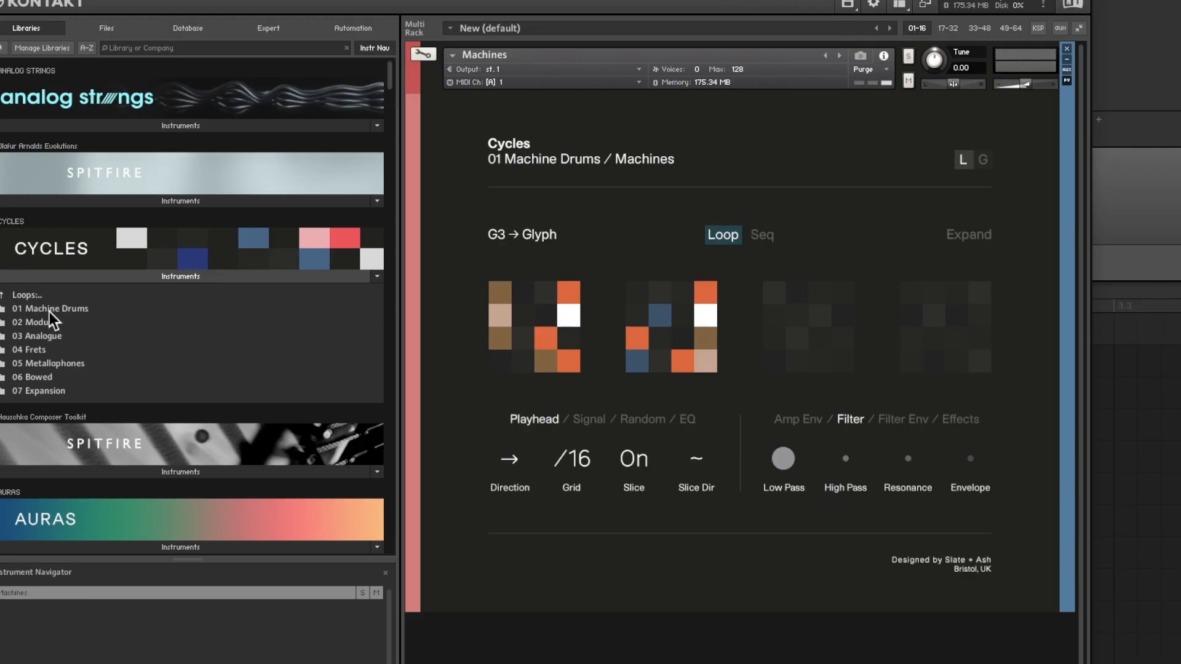
Step: Reload Machines.nki from the Cycles library's 01 Machine Drums folder, accepting the loss of the current changes
click(49, 309)
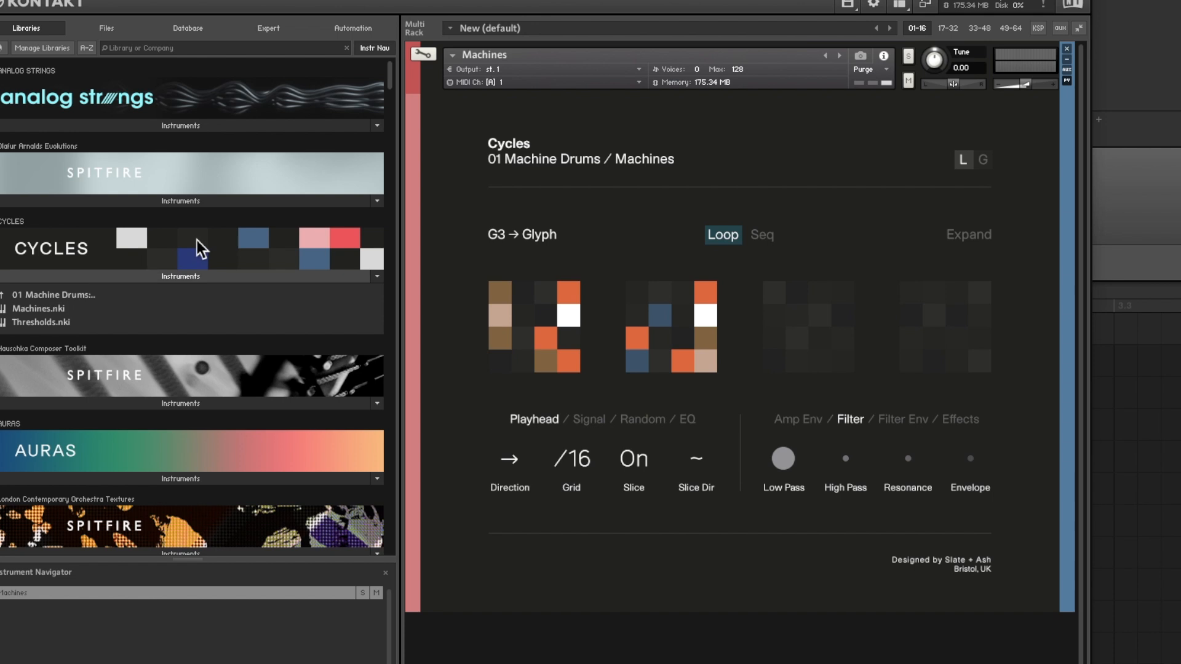
click(61, 310)
click(840, 55)
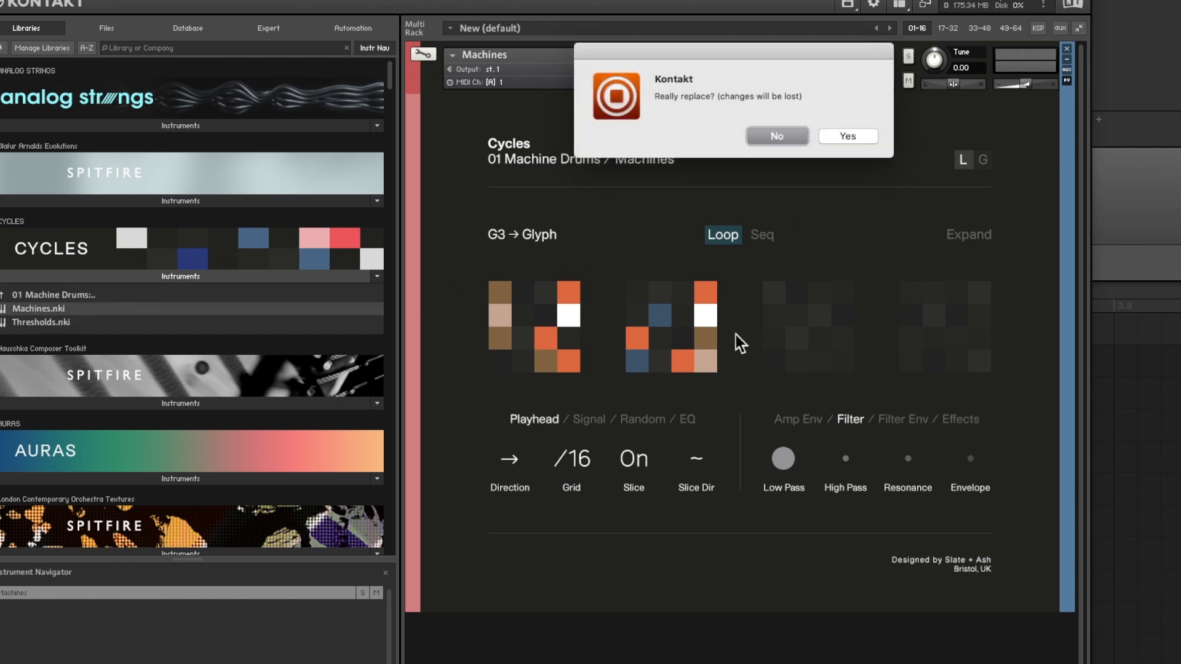
click(848, 136)
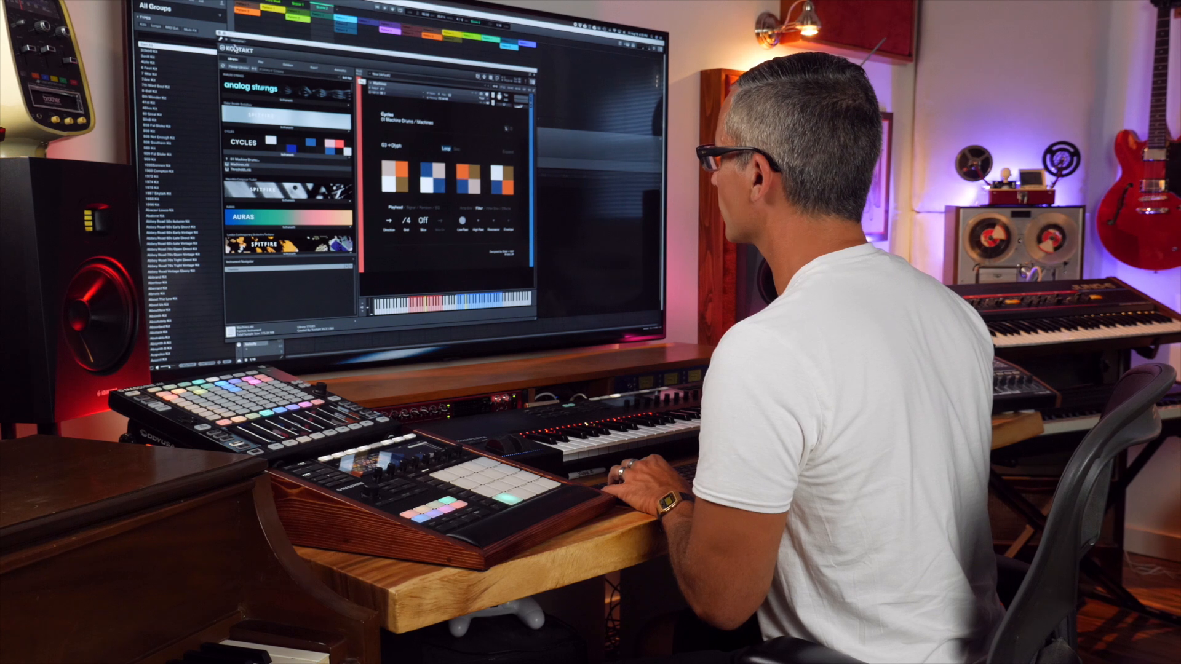
Step: Close the Kontakt window, activate Pattern 1 of the Cyc Loops group in Scene 2, and render that pattern as audio
click(220, 33)
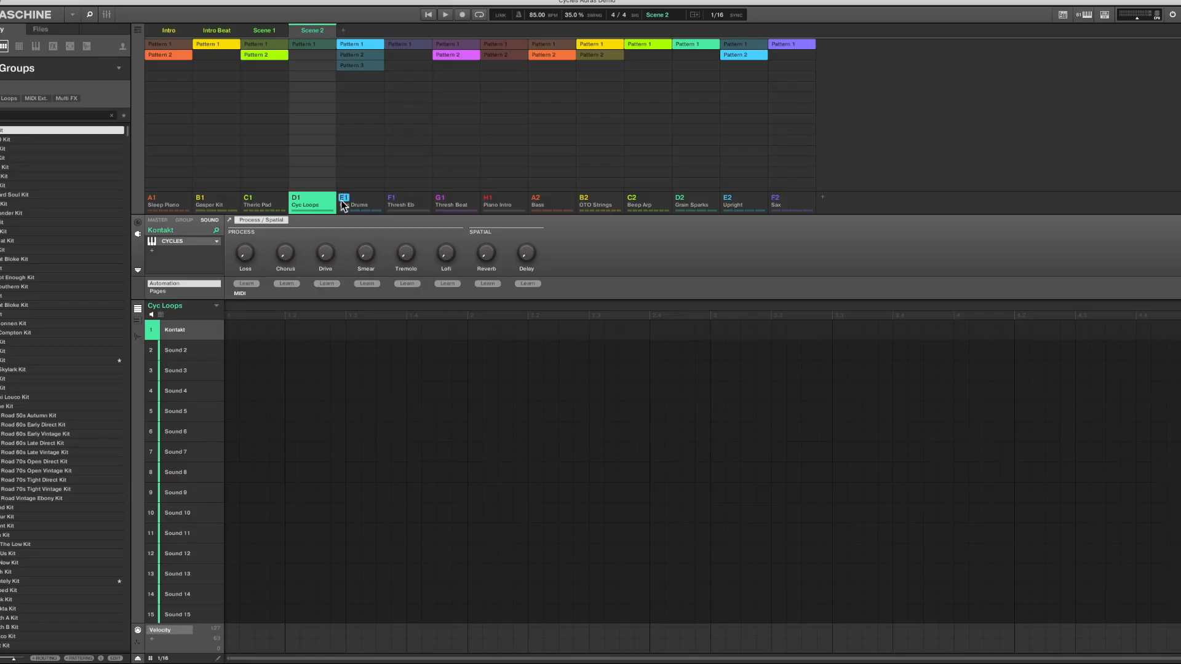
click(304, 44)
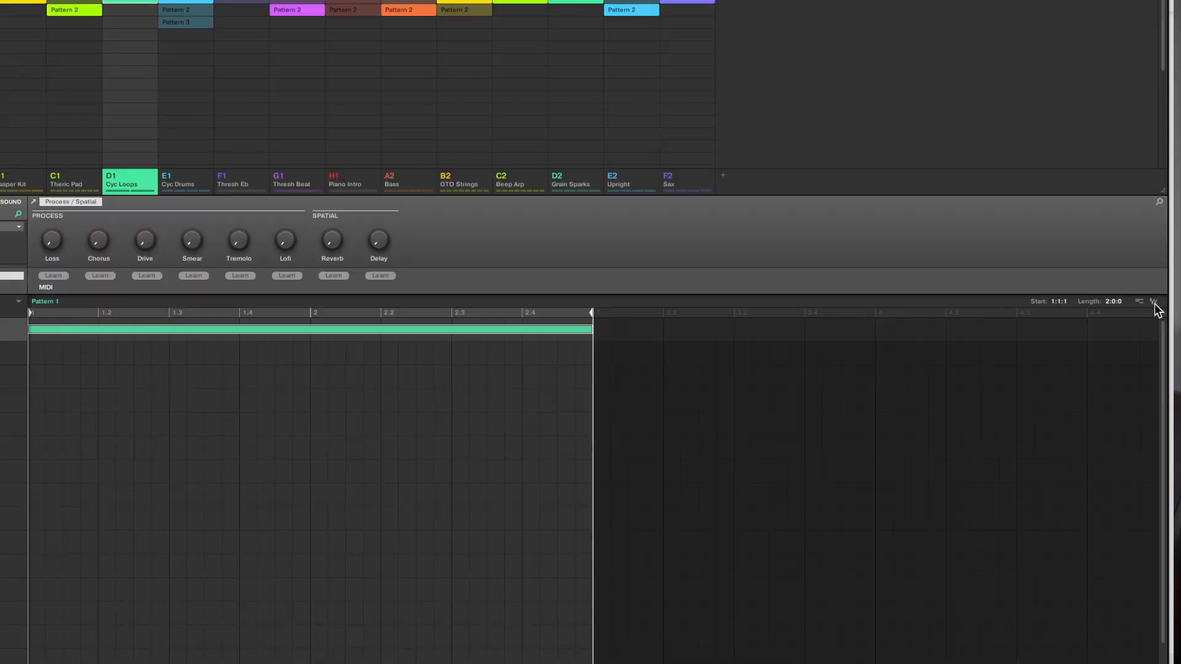
drag(1155, 306, 774, 218)
Step: Select the Cyc Drums group and clear its solo
click(184, 185)
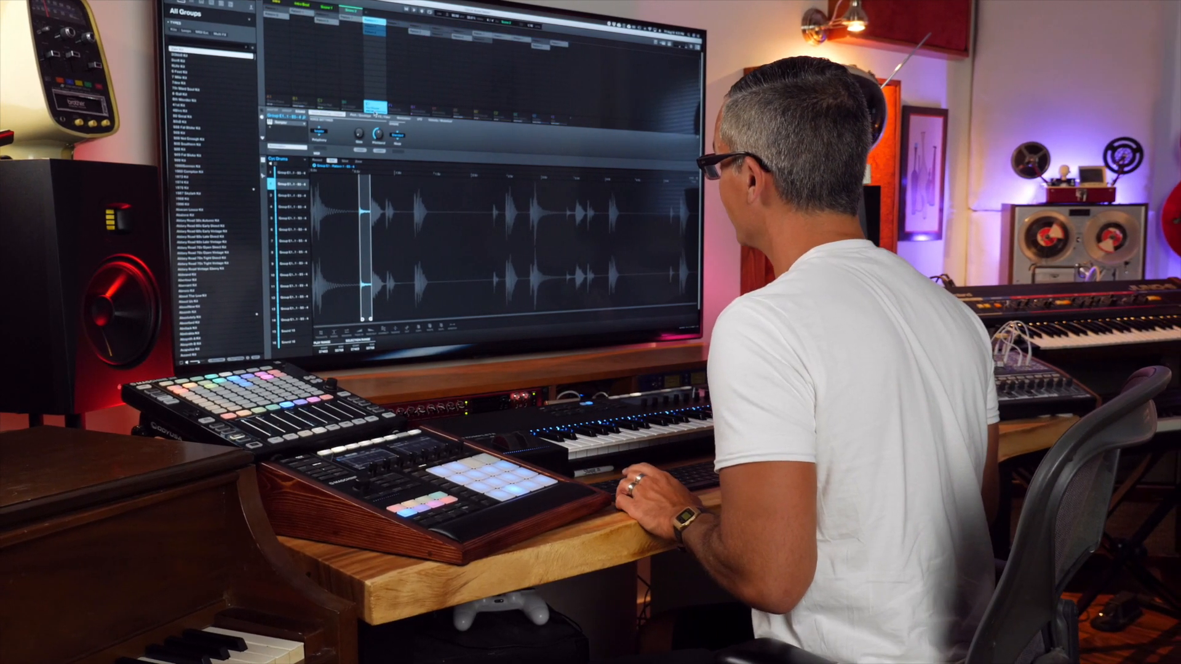
right_click(369, 105)
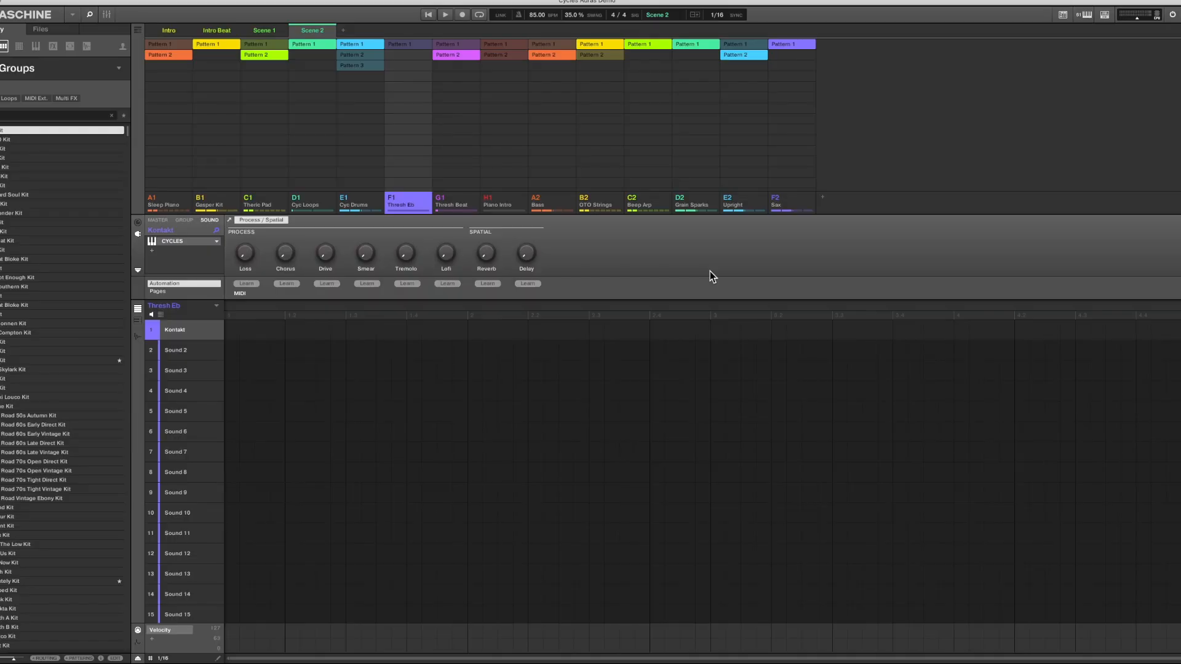
Step: Open the audio section of the preferences to check the buffer size
click(23, 1)
click(34, 16)
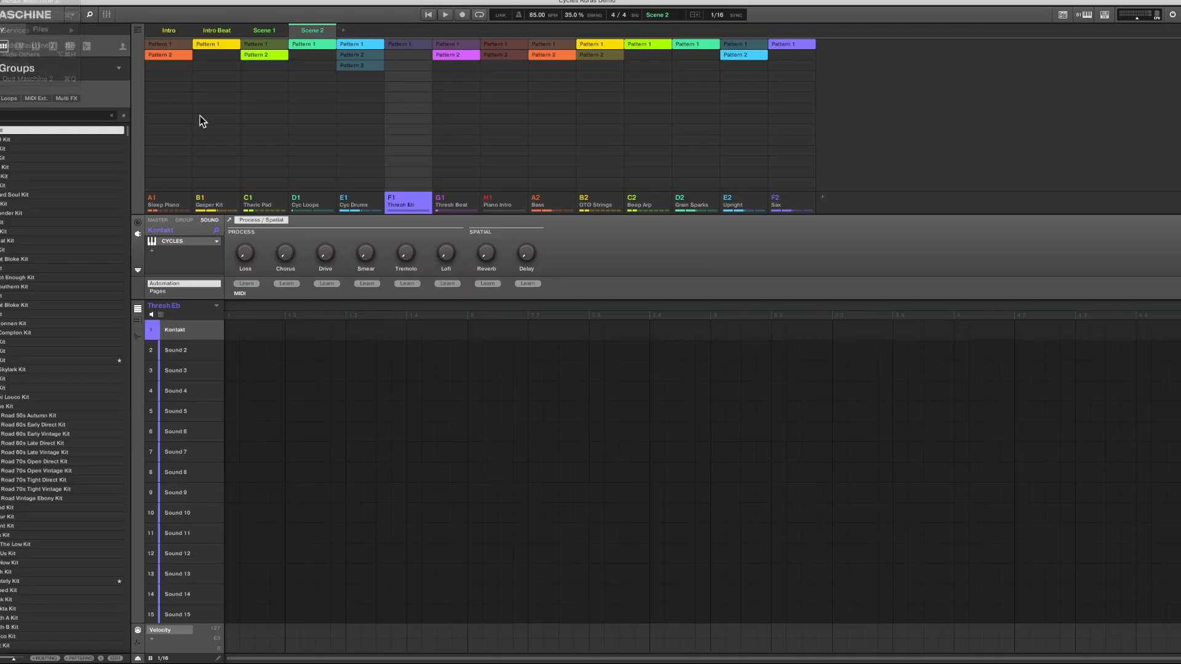
click(403, 220)
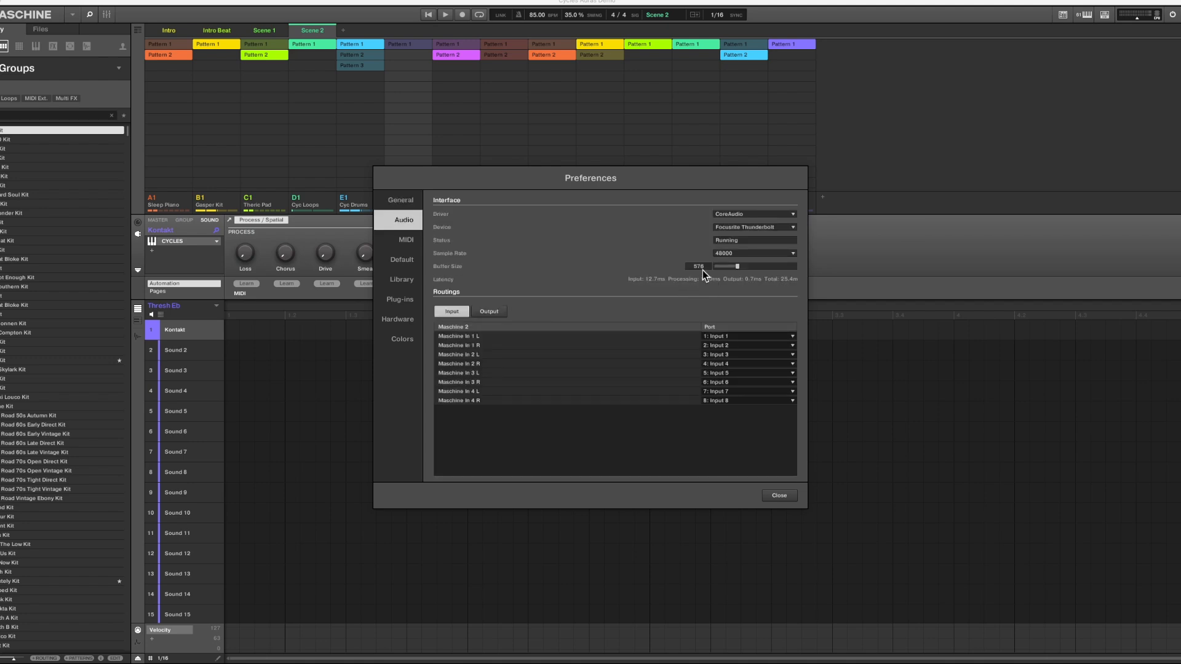
Step: Close the preferences and go through the Thresh Beat and Thresh Eb groups
key(Escape)
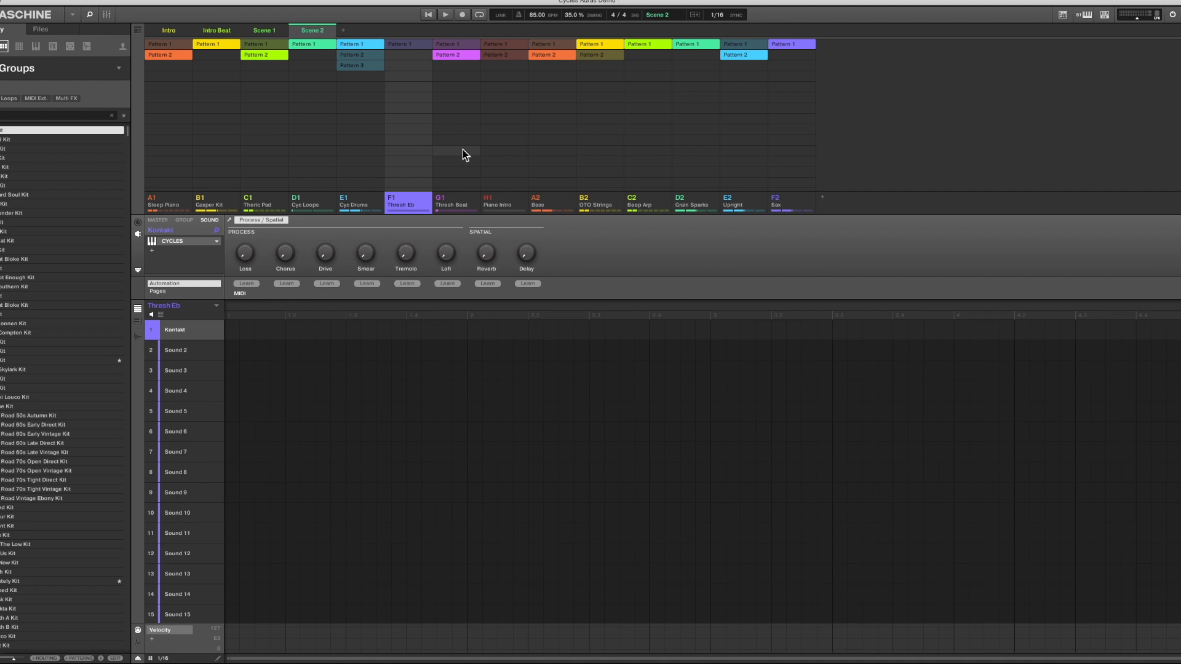
click(462, 207)
click(406, 203)
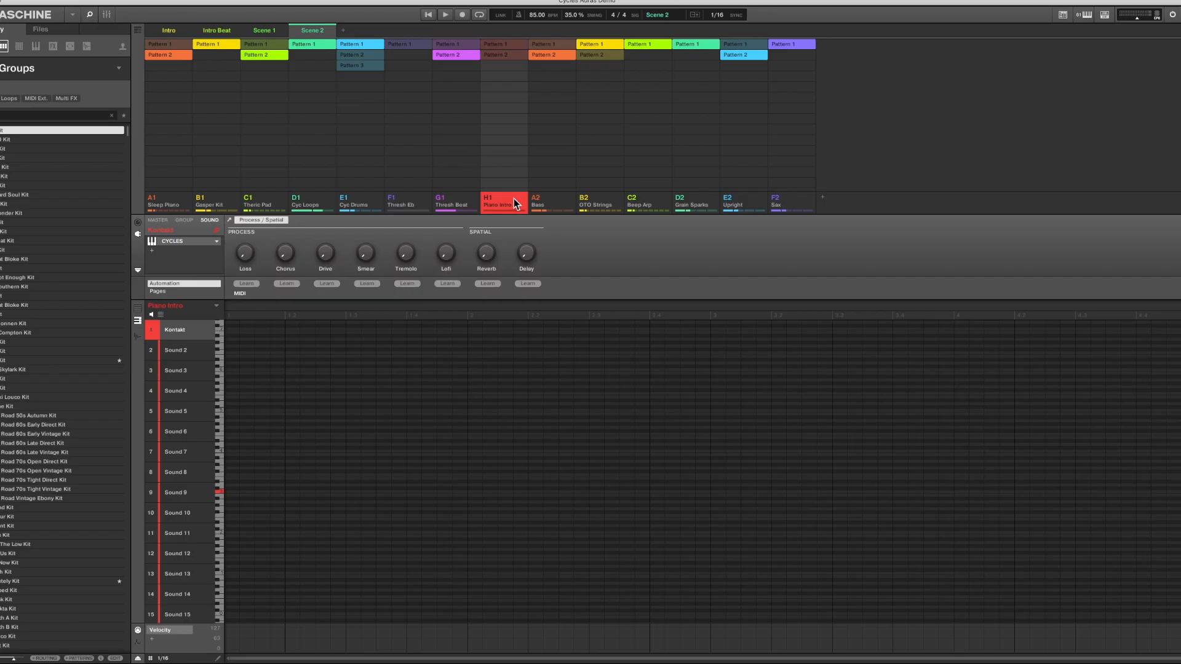
Step: Activate the Intro Beat scene and select a sample in the Piano chords folder of the Lush Lo-Fi pack's Music Loops
click(216, 30)
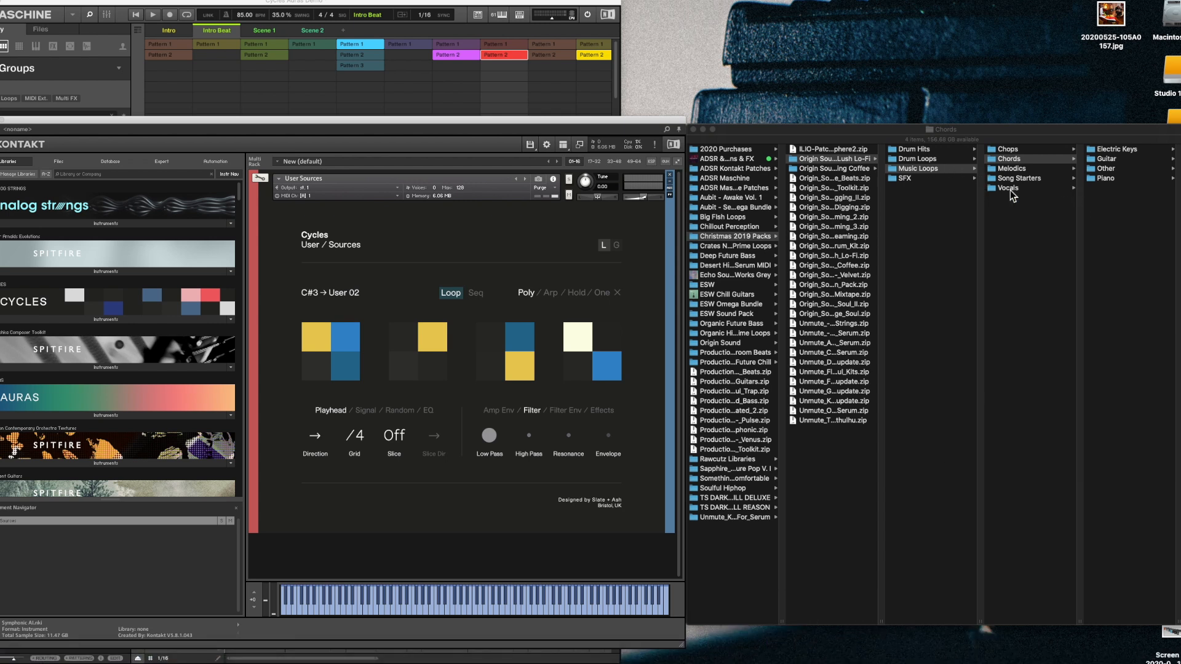
click(1124, 187)
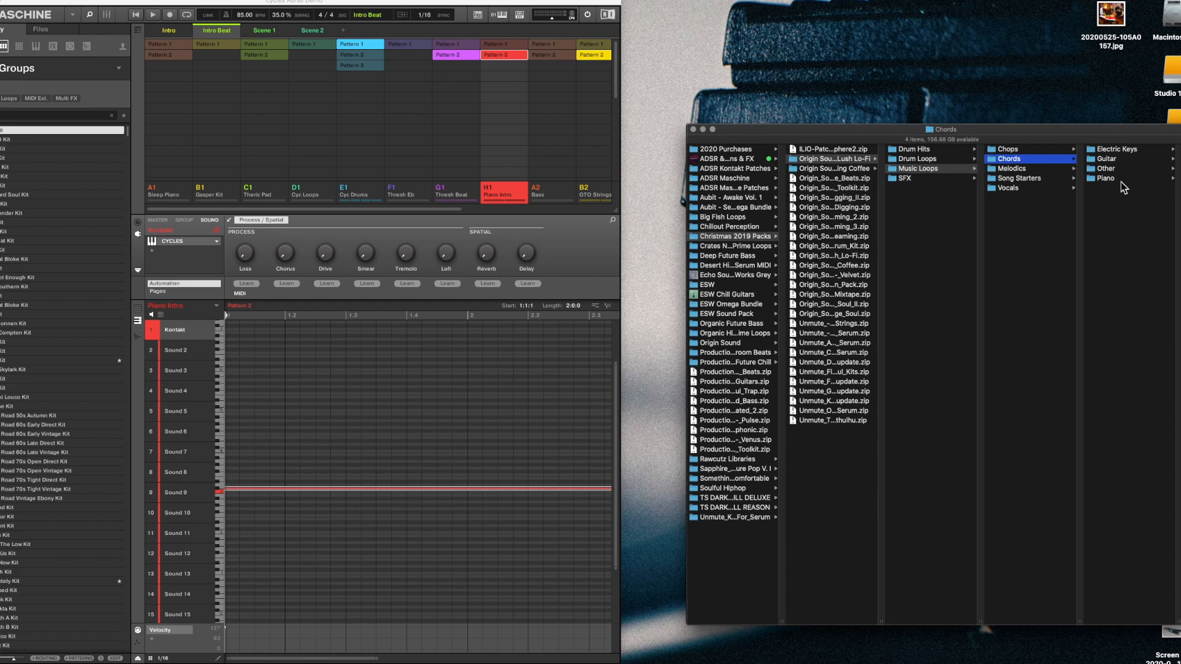
click(1113, 179)
click(1148, 222)
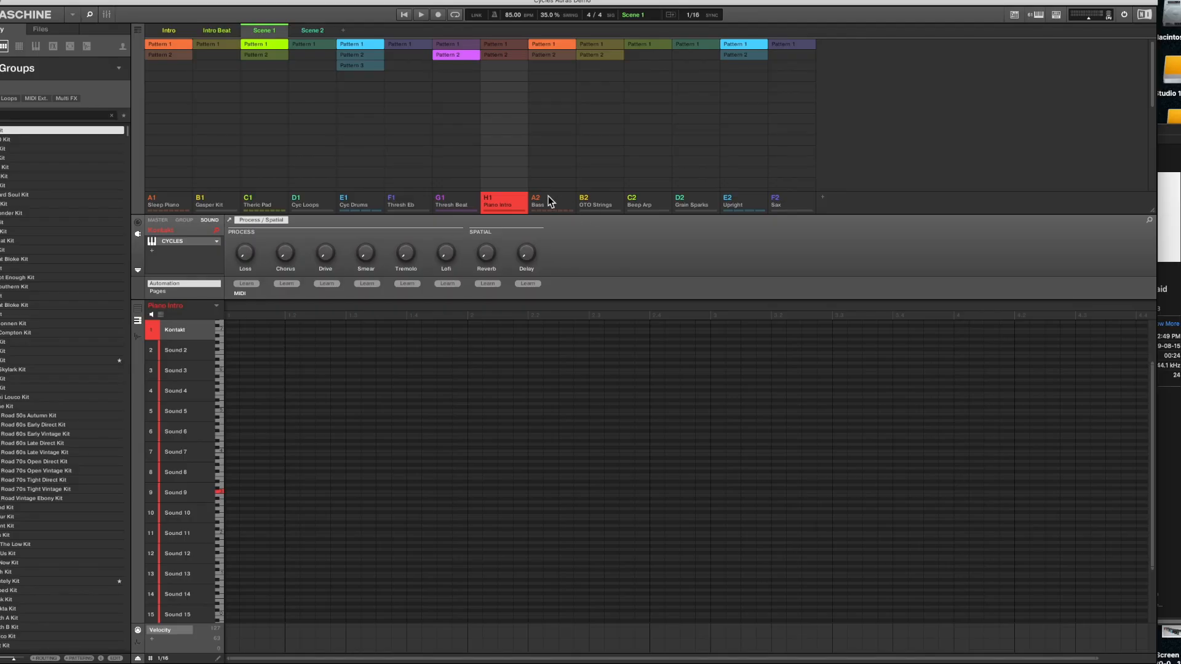
Step: Solo the Bass group in Scene 1 and show the notes of its Pattern 1
click(535, 202)
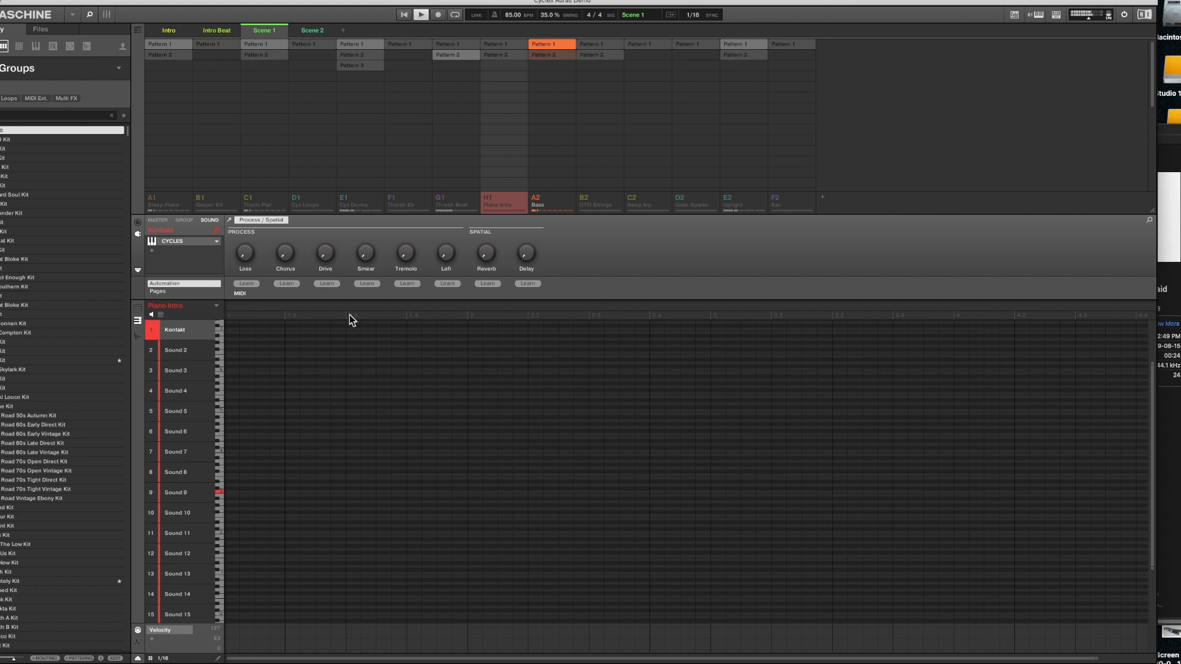
click(556, 46)
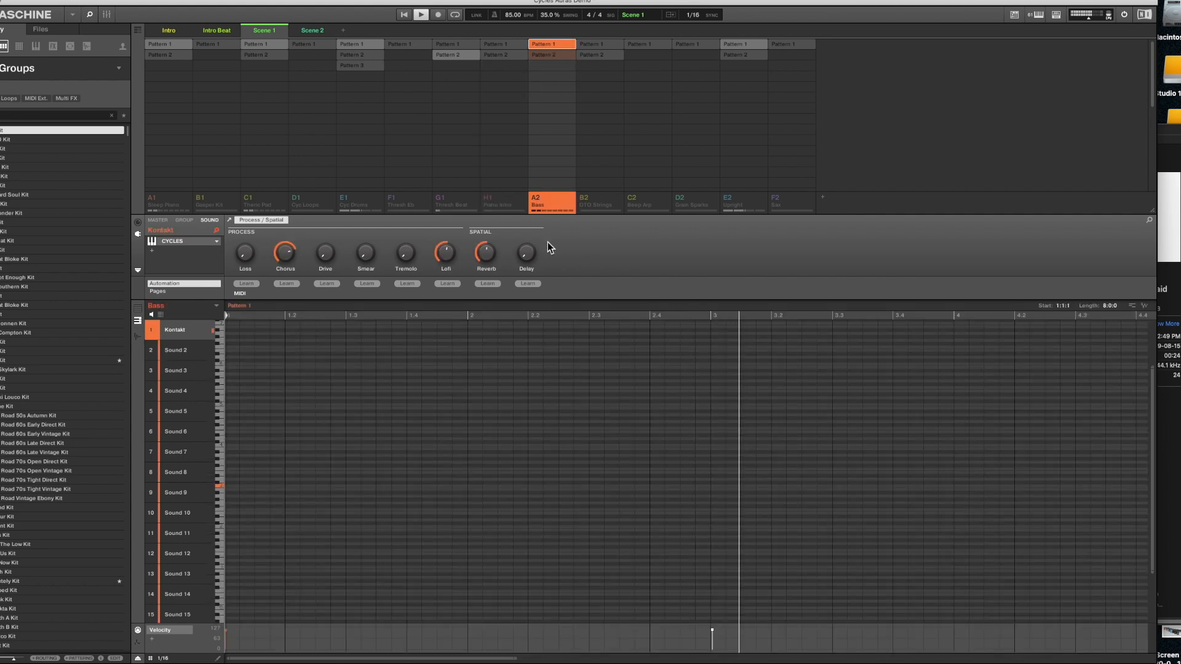
scroll(585, 396, down, 3)
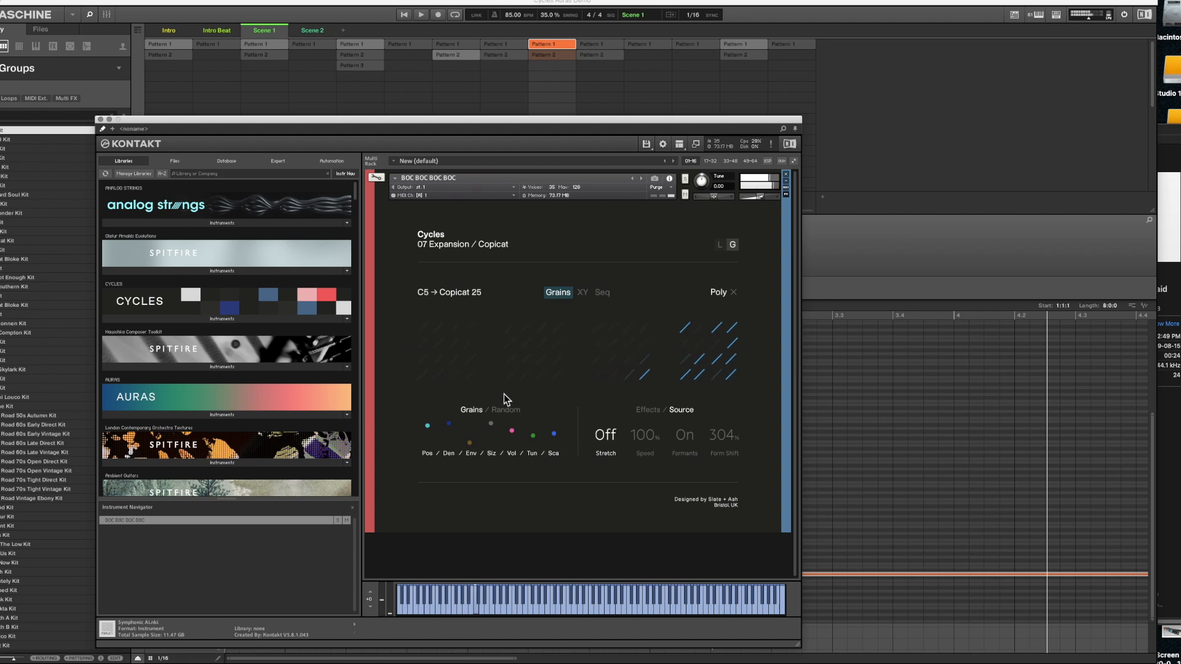
Step: Lower the grain density and grain envelope of the Bass group's Copicat instrument in CYCLES
drag(449, 425, 449, 447)
drag(471, 445, 479, 456)
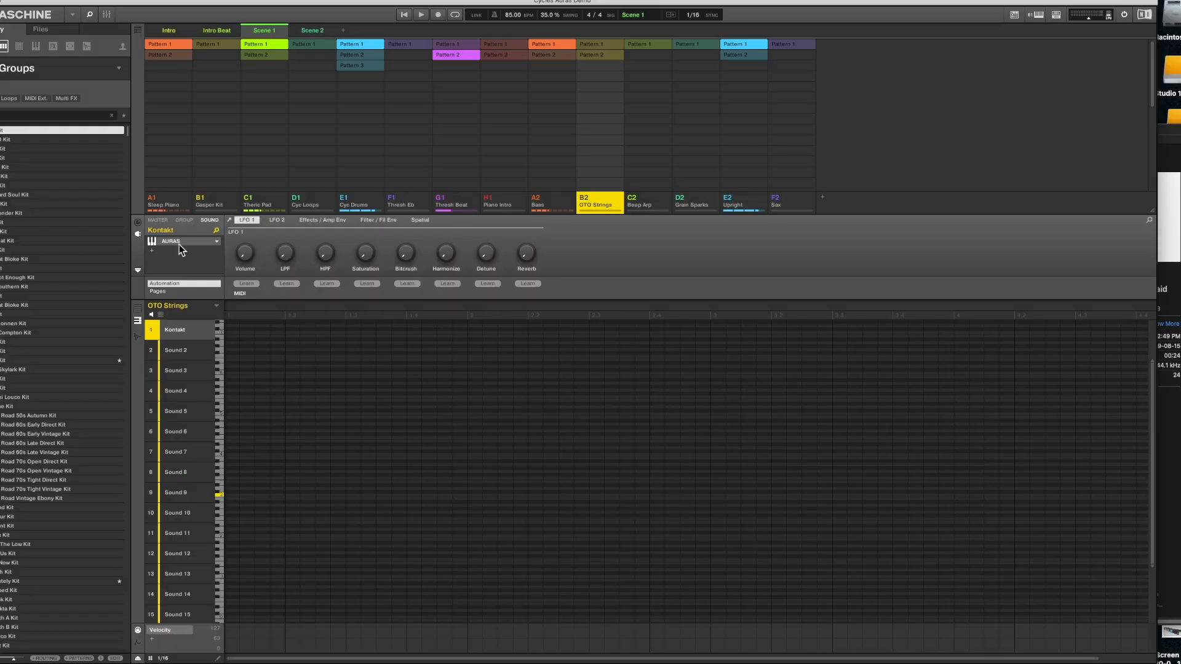
Step: Open the AURAS instrument of the OTO Strings group to examine its settings, and close its Kontakt window
click(173, 244)
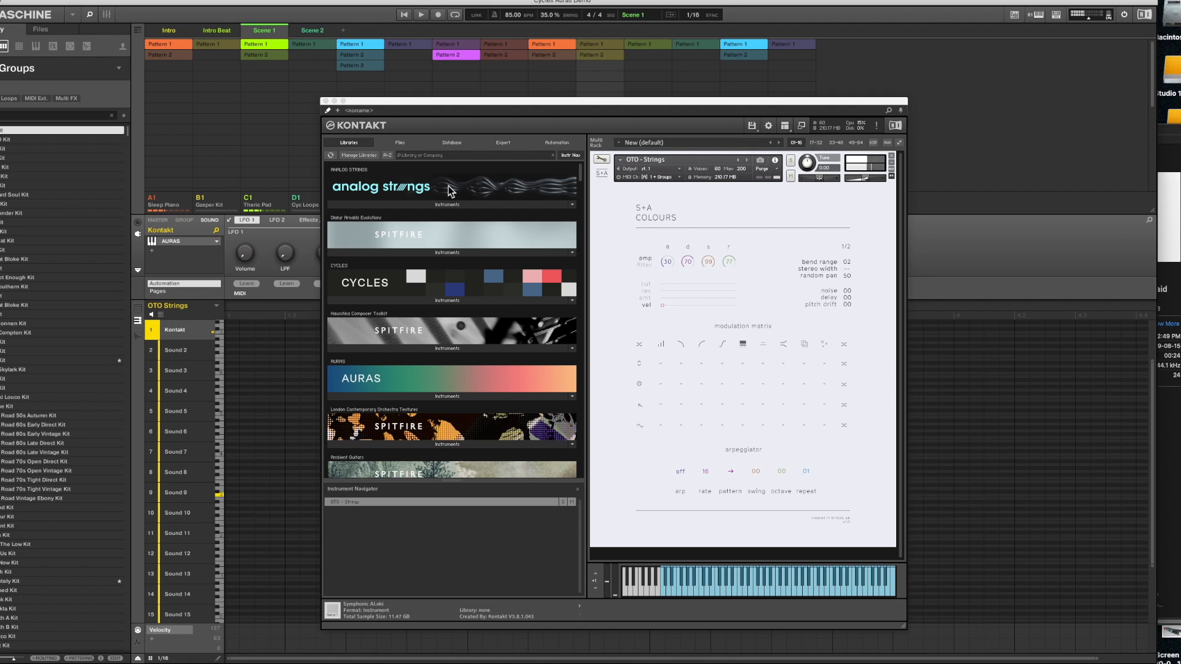
click(325, 101)
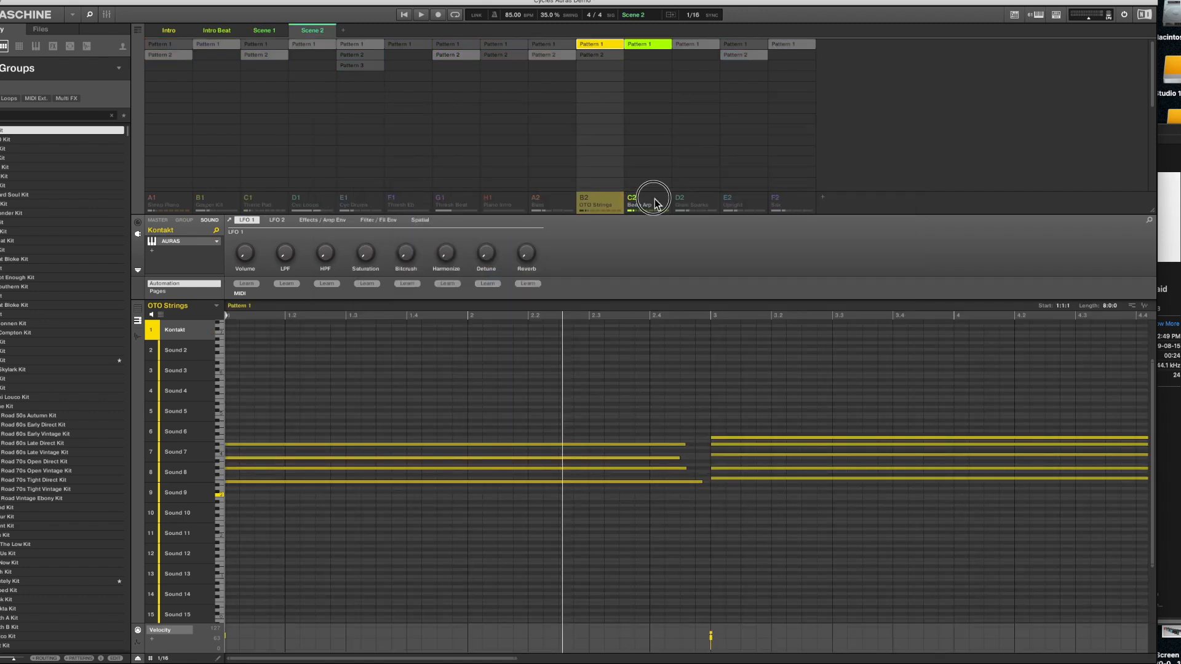
Step: Play the soloed Beep Arp group in Scene 2 and open its AURAS instrument
click(654, 203)
key(space)
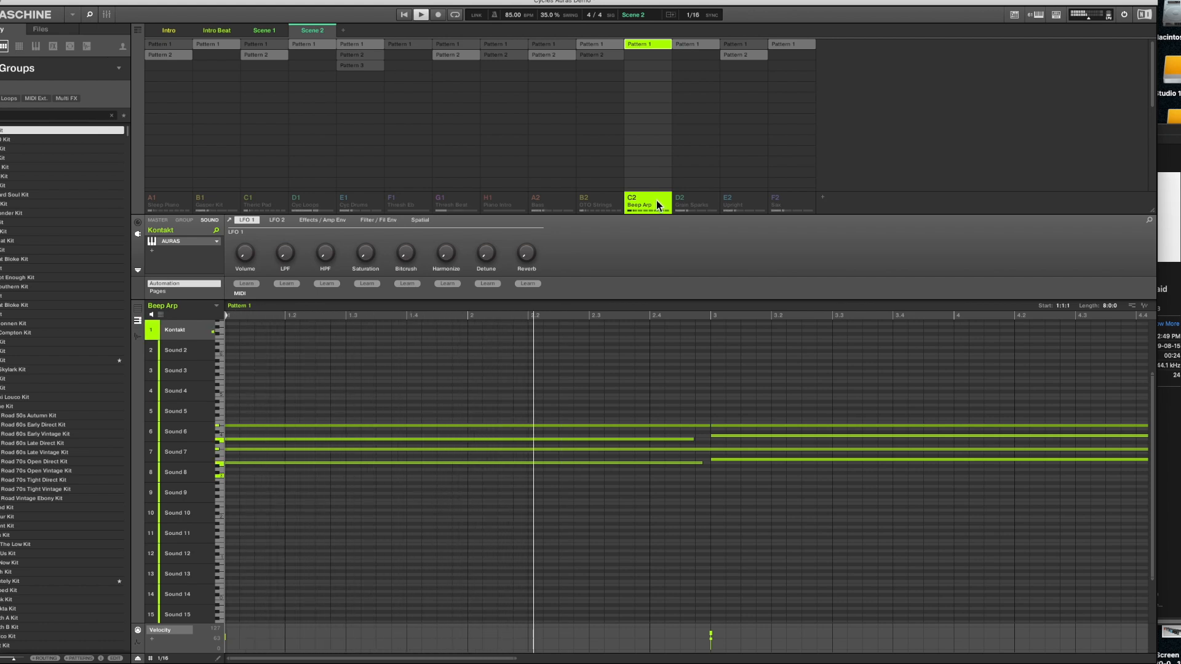
double_click(185, 241)
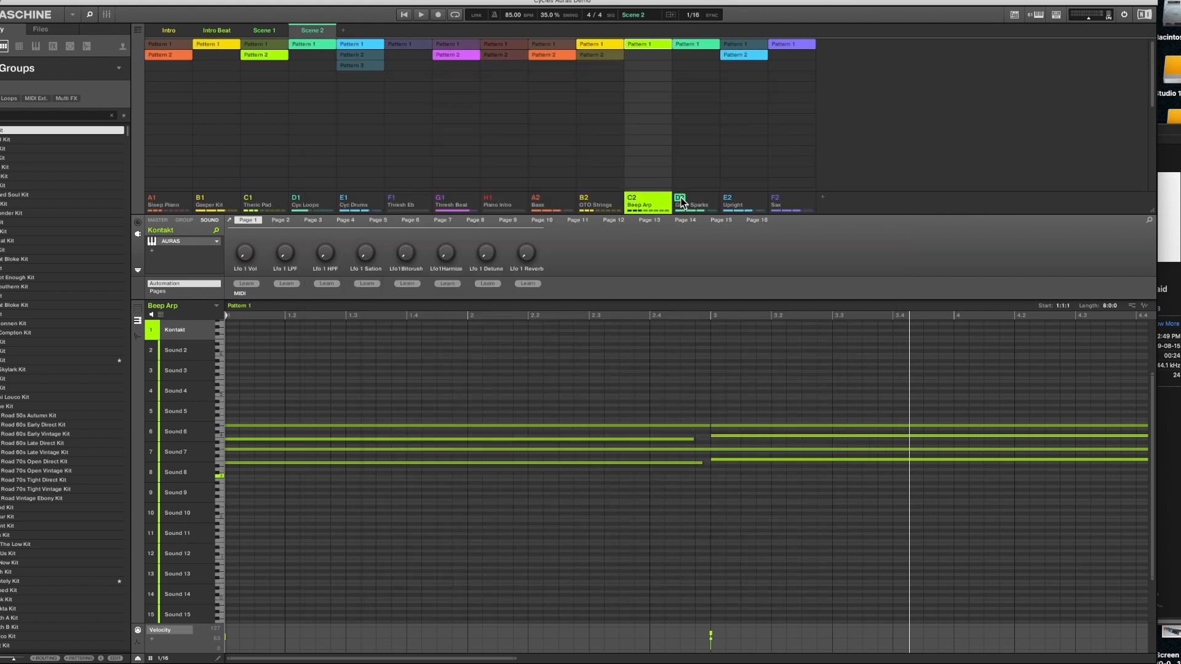
Step: Solo the Grain Sparks group in Scene 2 and audition its Pattern 1
click(682, 202)
key(space)
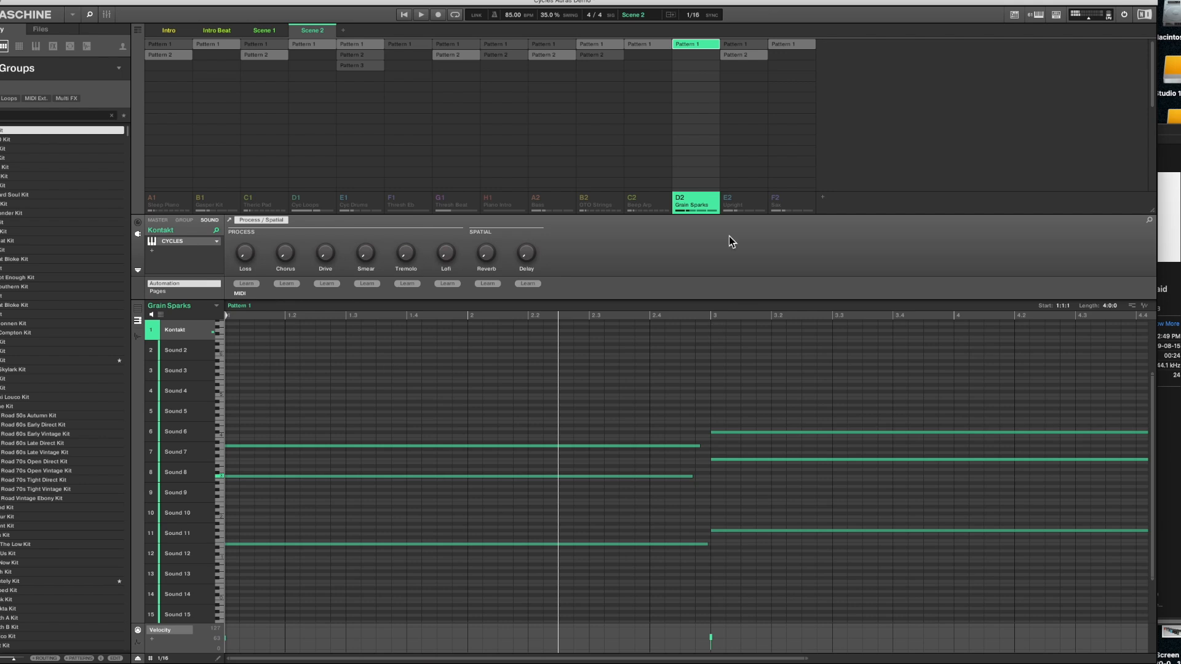
Step: Show the Blooms - Sax 2 instrument window of the Sax group and play the soloed pattern
key(super+alt+p)
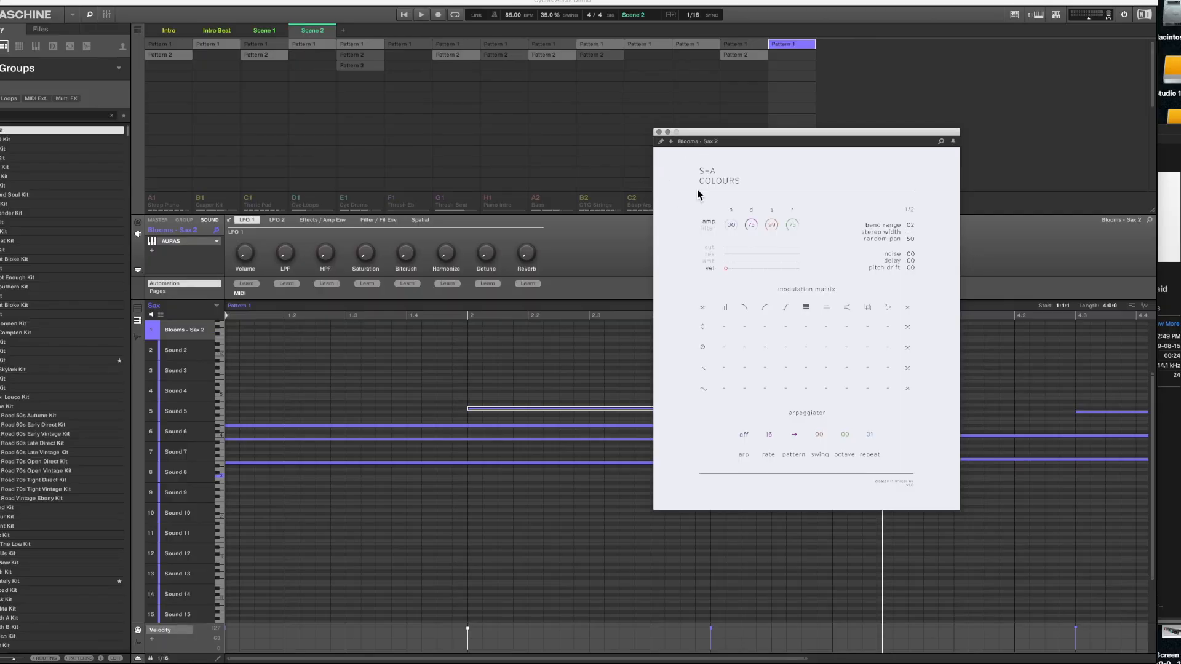
key(space)
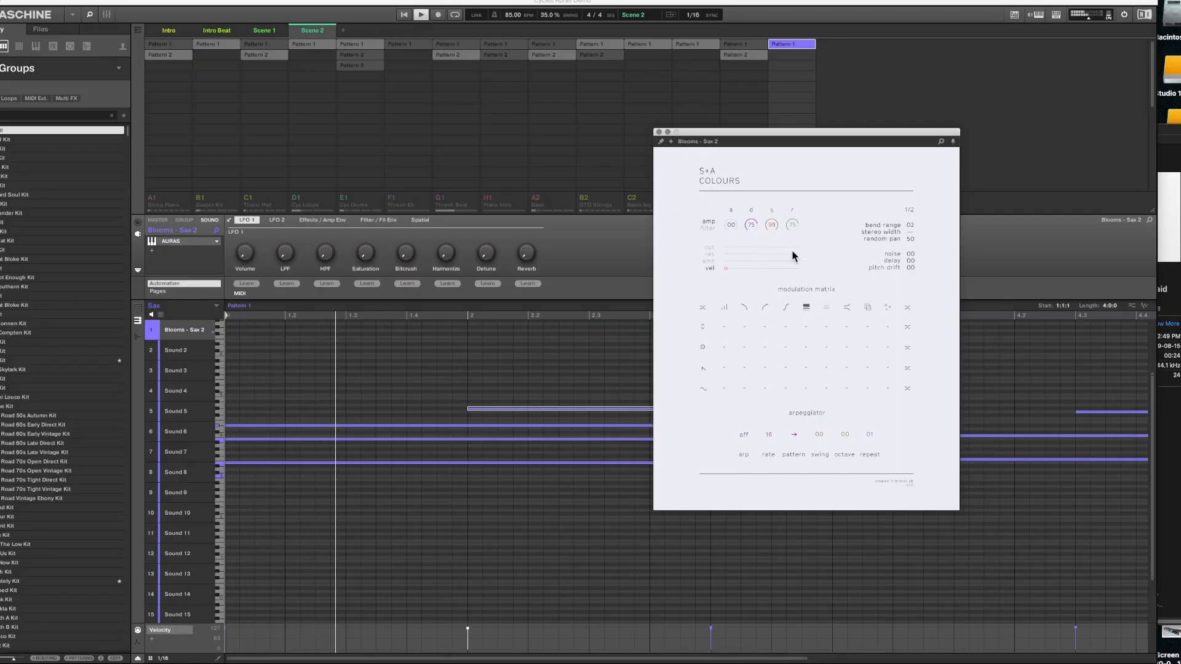